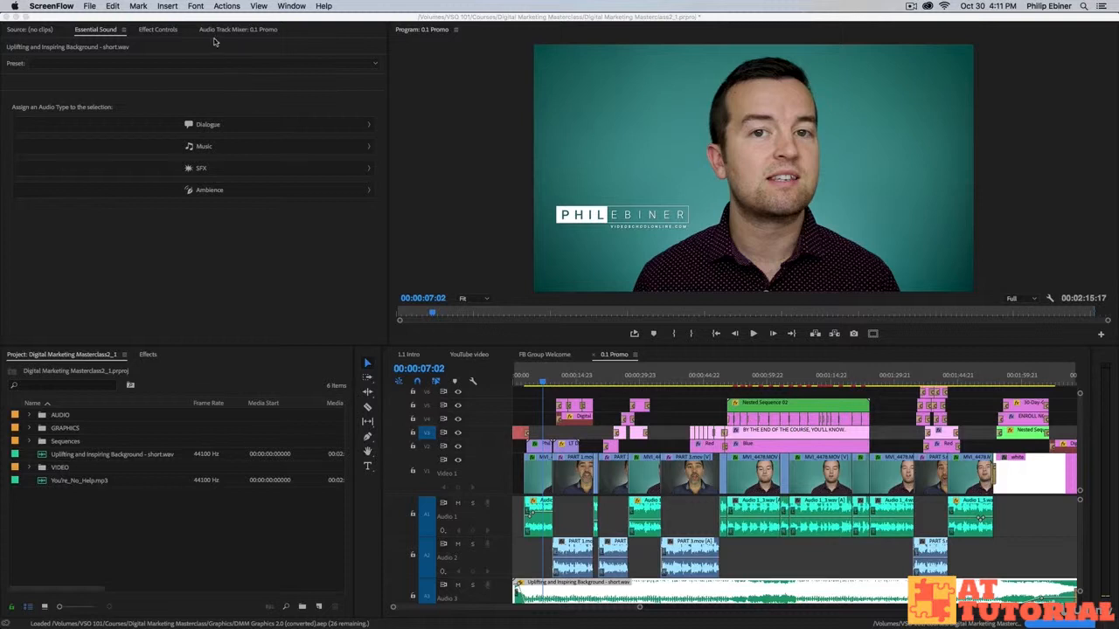
Switch to Premiere Pro's 0.1 Promo sequence with 'Uplifting and Inspiring Background - short.wav' loaded.
{"action": "left_click", "coordinate": [290, 6]}
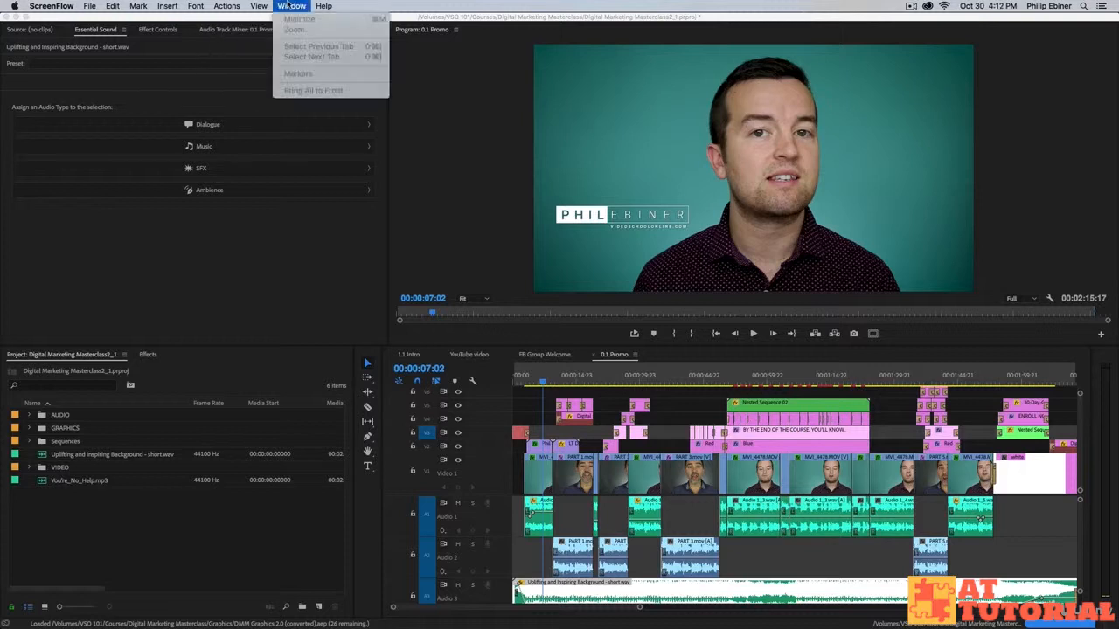
Confirm Essential Sound in the Window menu, then deselect the music clip via an empty Audio 2 gap.
{"action": "left_click", "coordinate": [314, 255]}
{"action": "left_click", "coordinate": [177, 199]}
{"action": "left_click", "coordinate": [310, 6]}
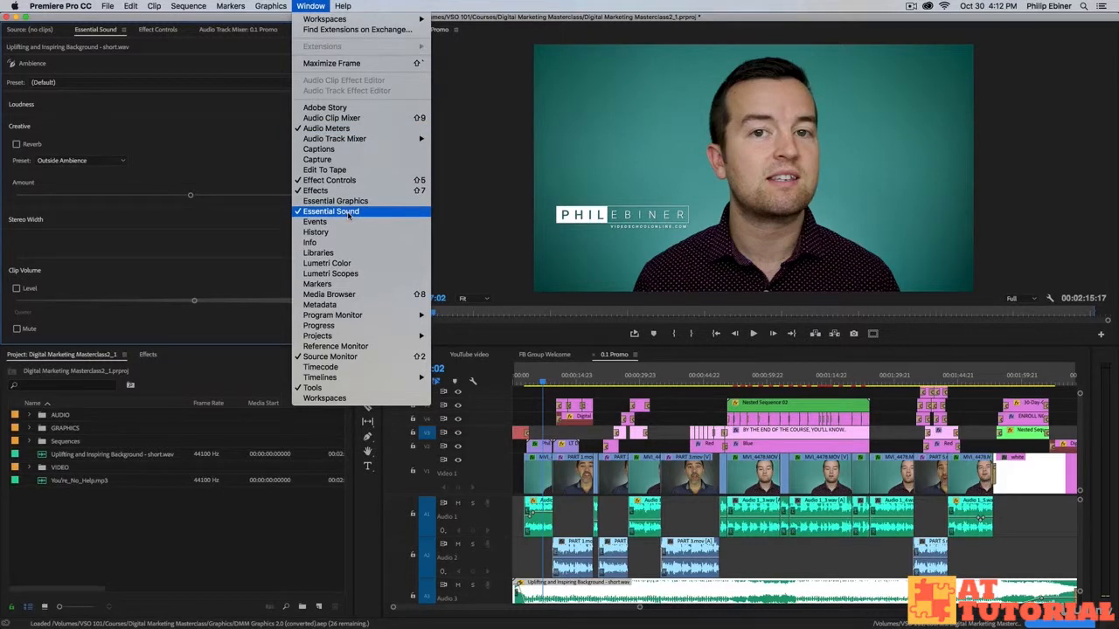
{"action": "left_click", "coordinate": [130, 117]}
{"action": "left_click", "coordinate": [541, 568]}
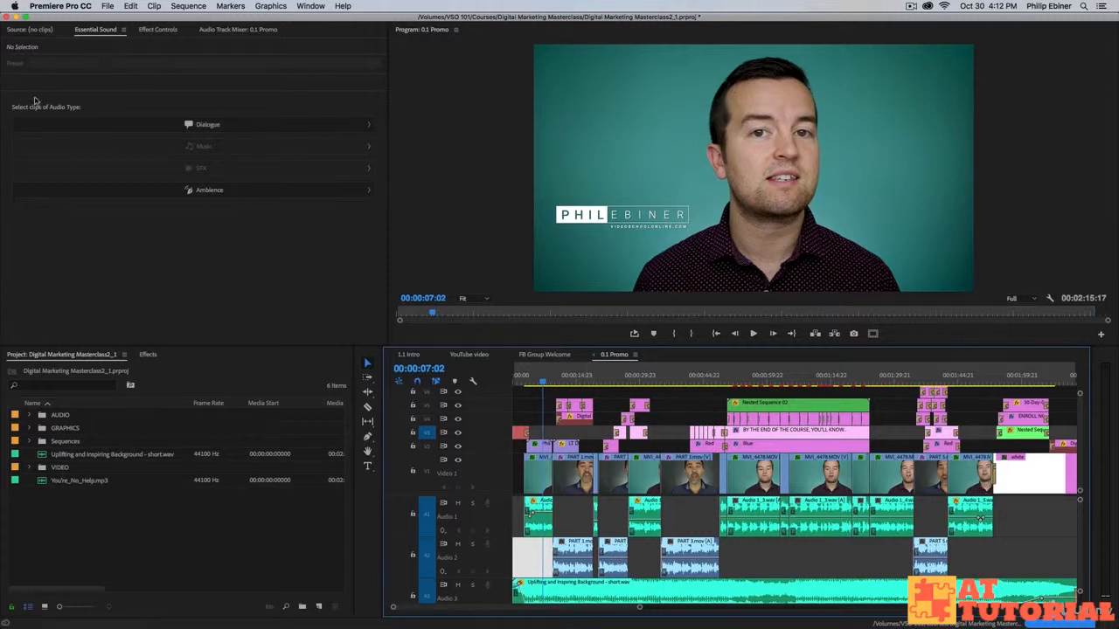
Focus the Essential Sound panel and select Audio 1_3.wav on the Audio 1 track.
{"action": "left_click", "coordinate": [208, 91]}
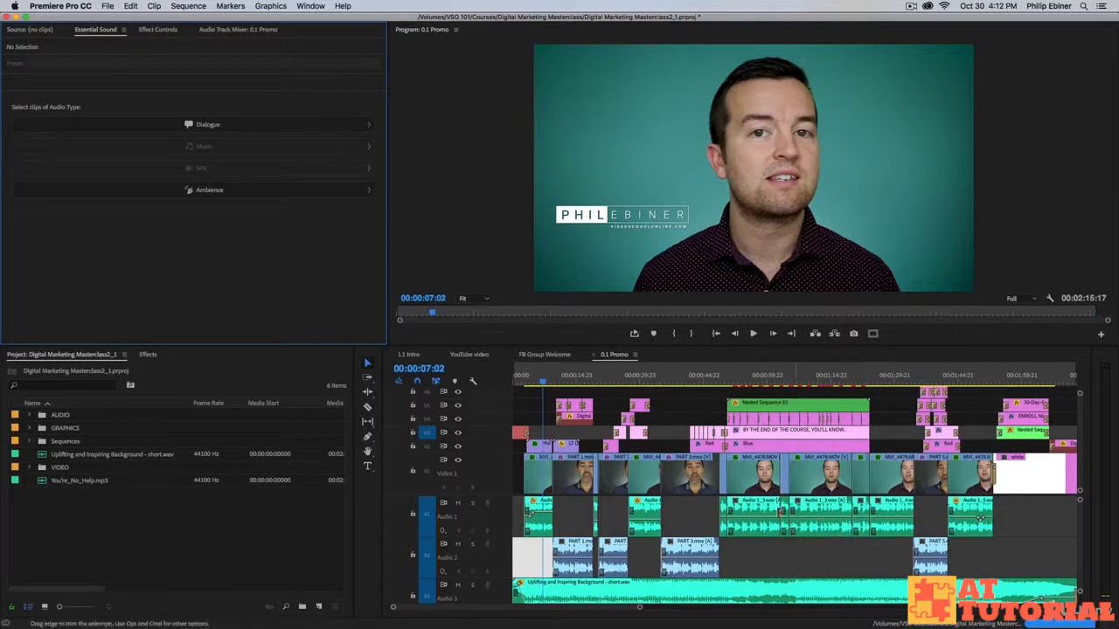
{"action": "left_click", "coordinate": [541, 529]}
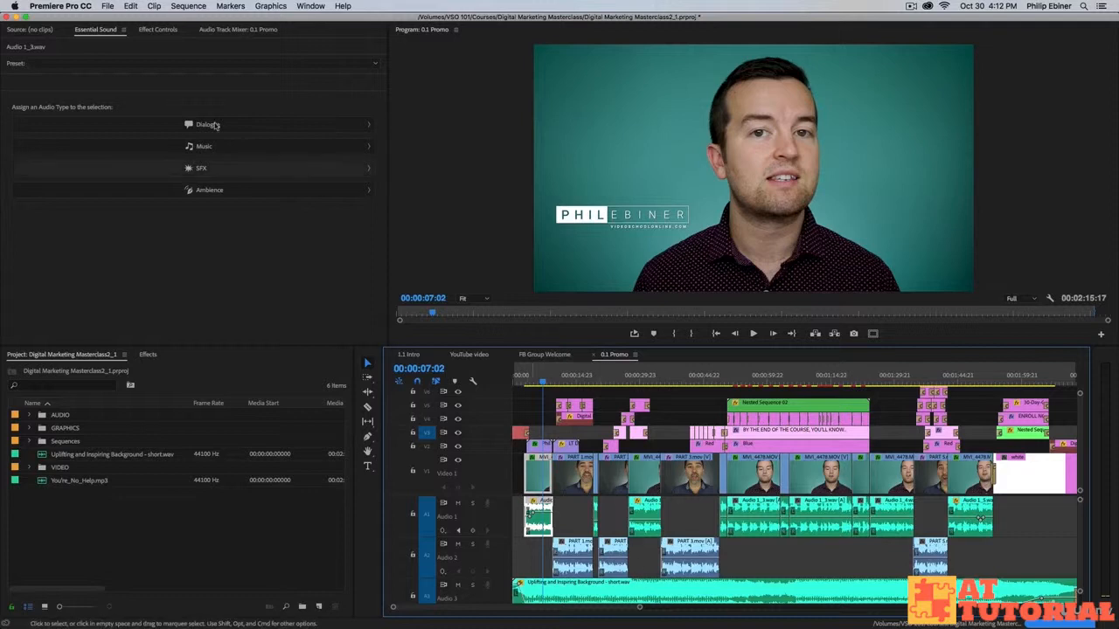
{"action": "left_click", "coordinate": [87, 63]}
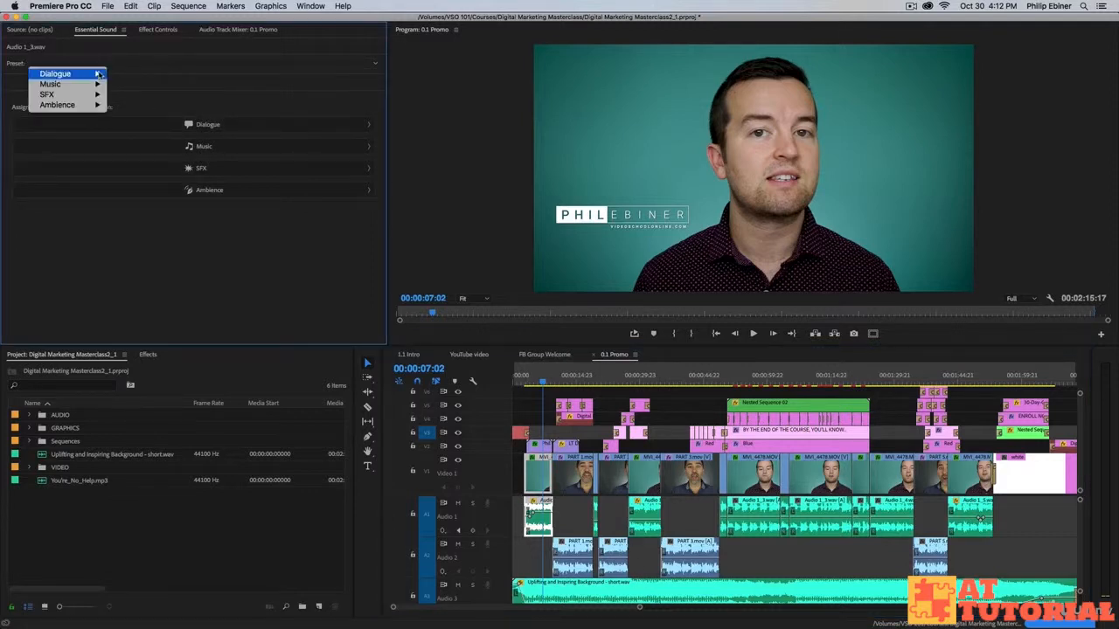
{"action": "mouse_move", "coordinate": [94, 92]}
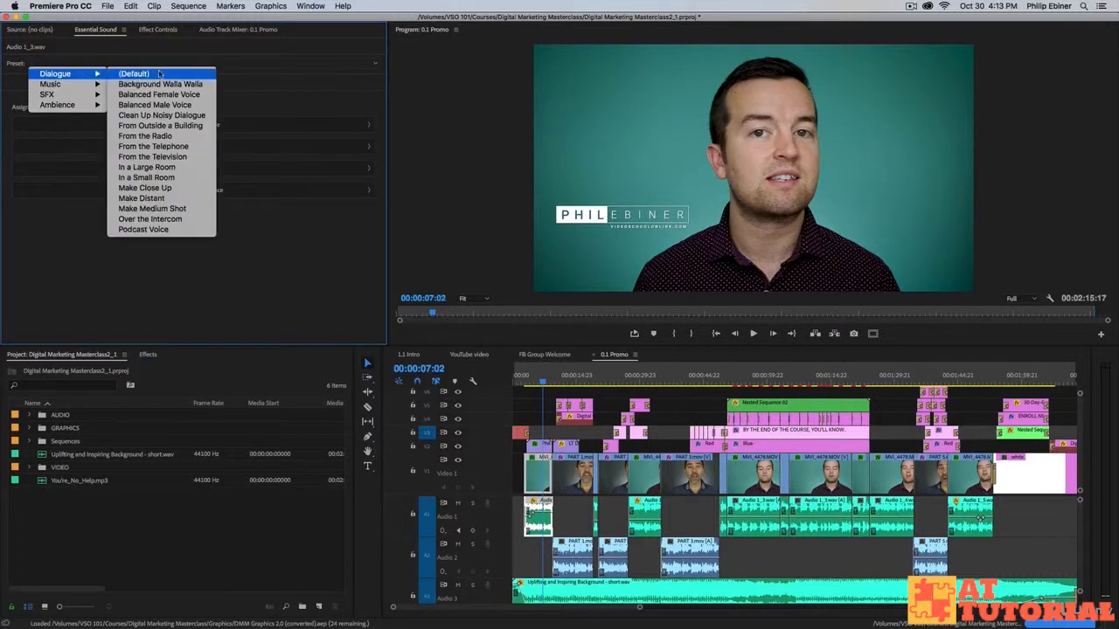
{"action": "left_click", "coordinate": [322, 93]}
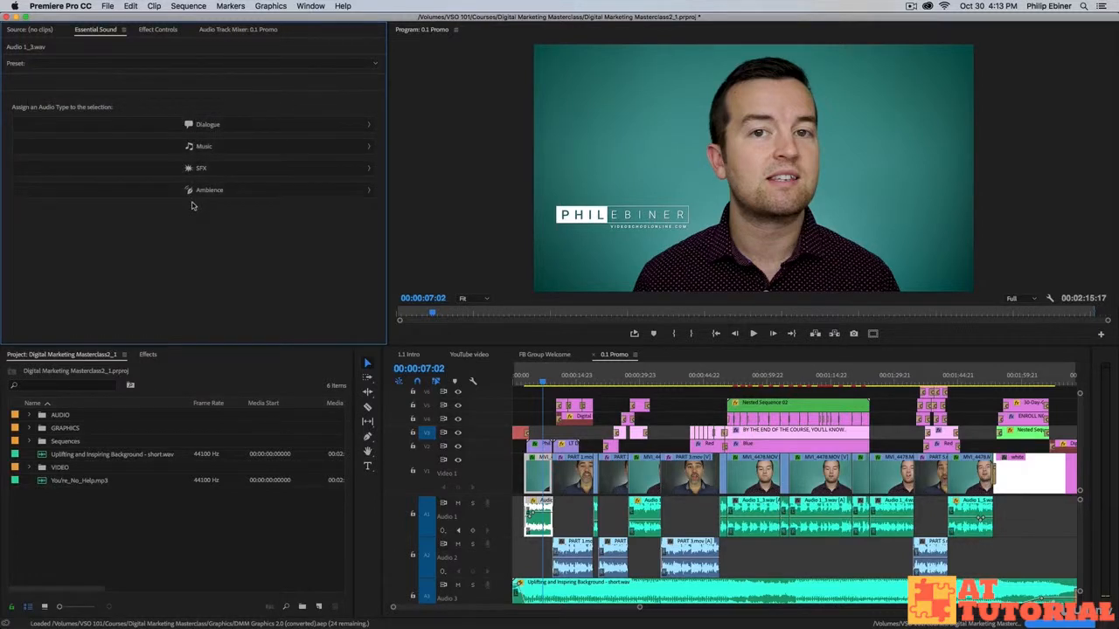
Tag Audio 1_3.wav as Dialogue, try the Over the Intercom preset, then revert to (Default).
{"action": "left_click", "coordinate": [211, 129]}
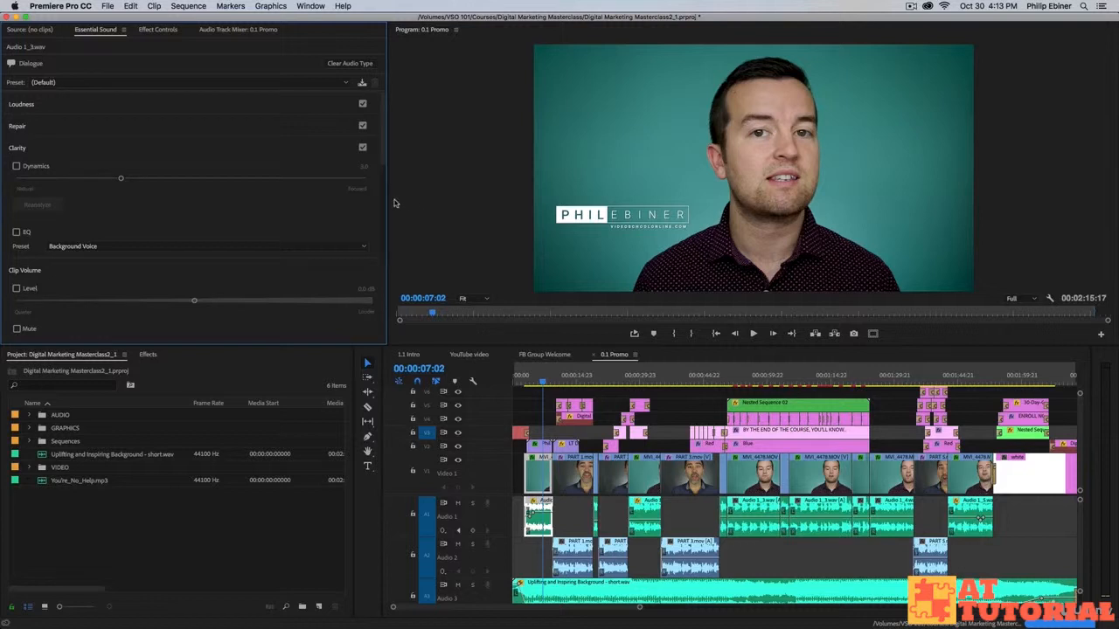
{"action": "left_click", "coordinate": [41, 84]}
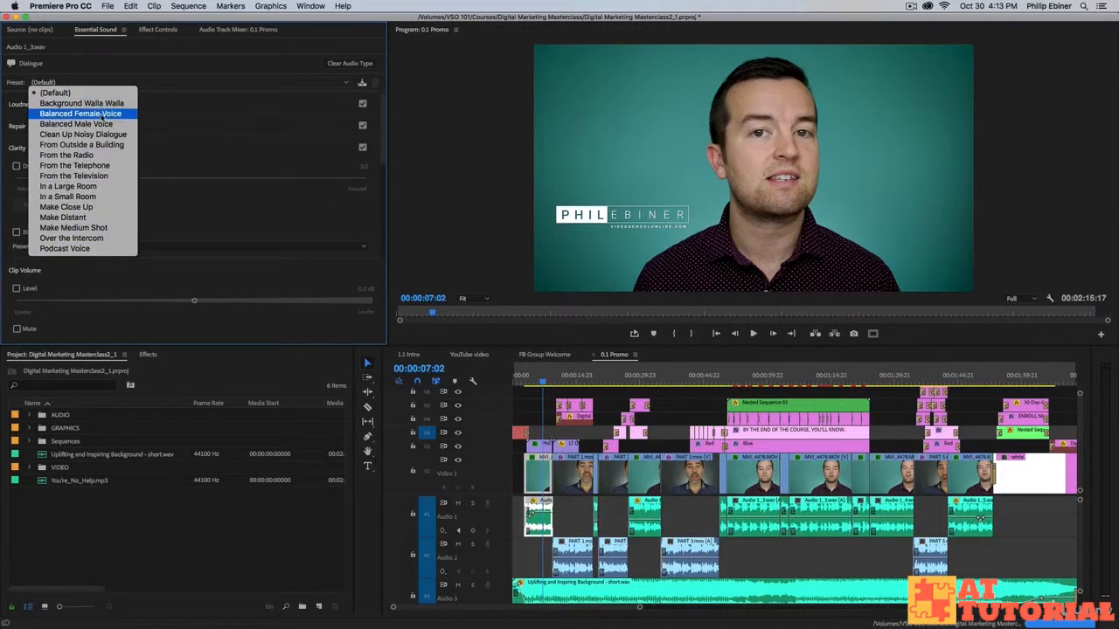
{"action": "left_click", "coordinate": [71, 241]}
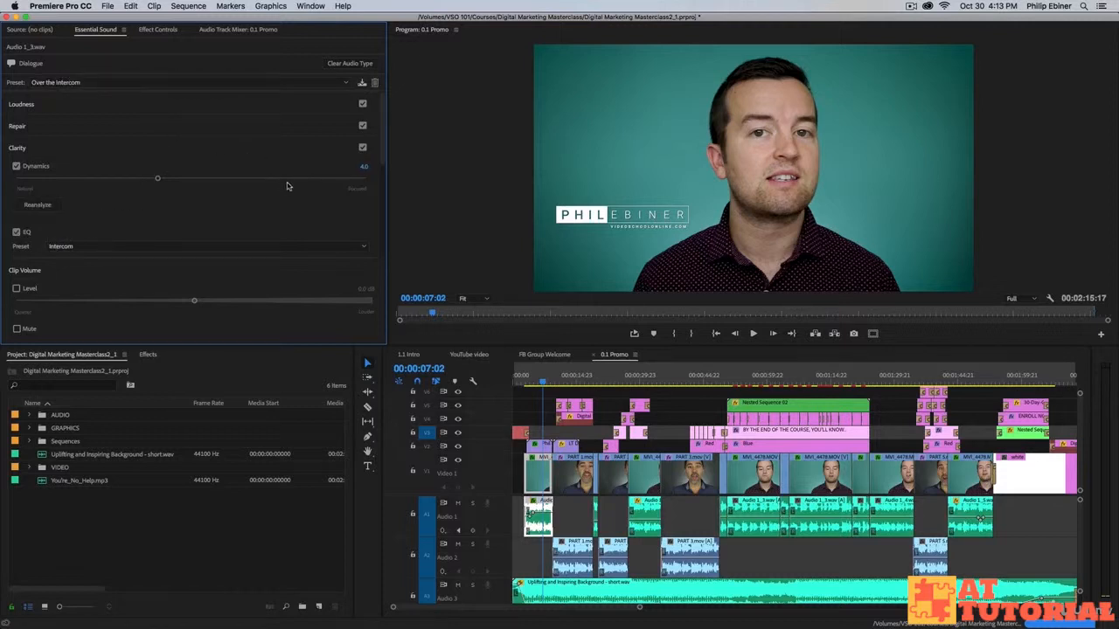
{"action": "left_click", "coordinate": [77, 86]}
{"action": "left_click", "coordinate": [77, 92]}
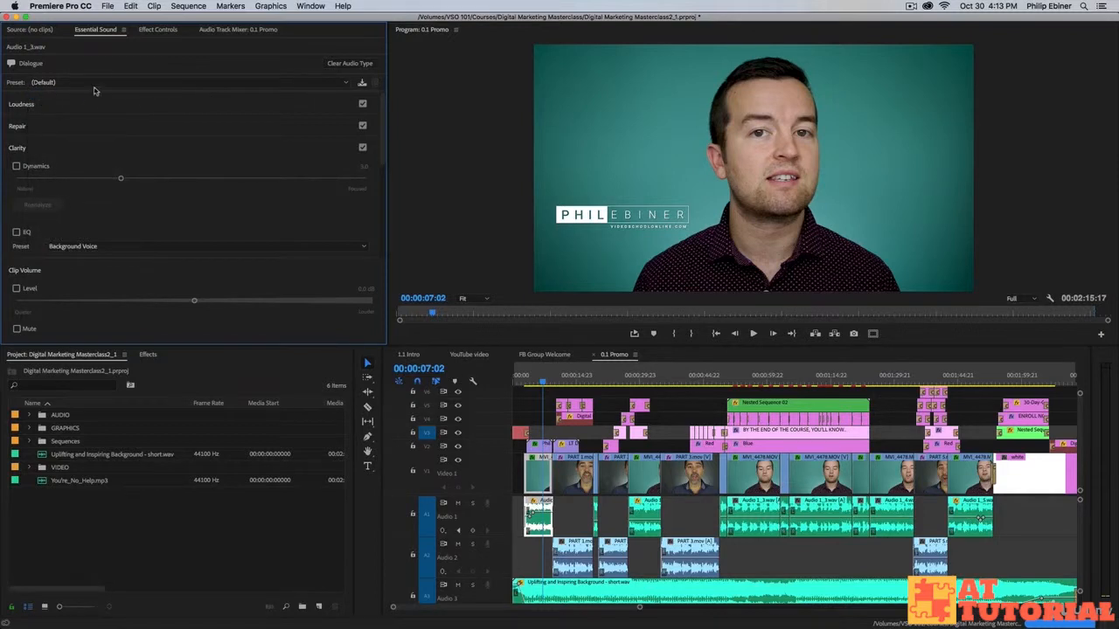
{"action": "left_click", "coordinate": [93, 84]}
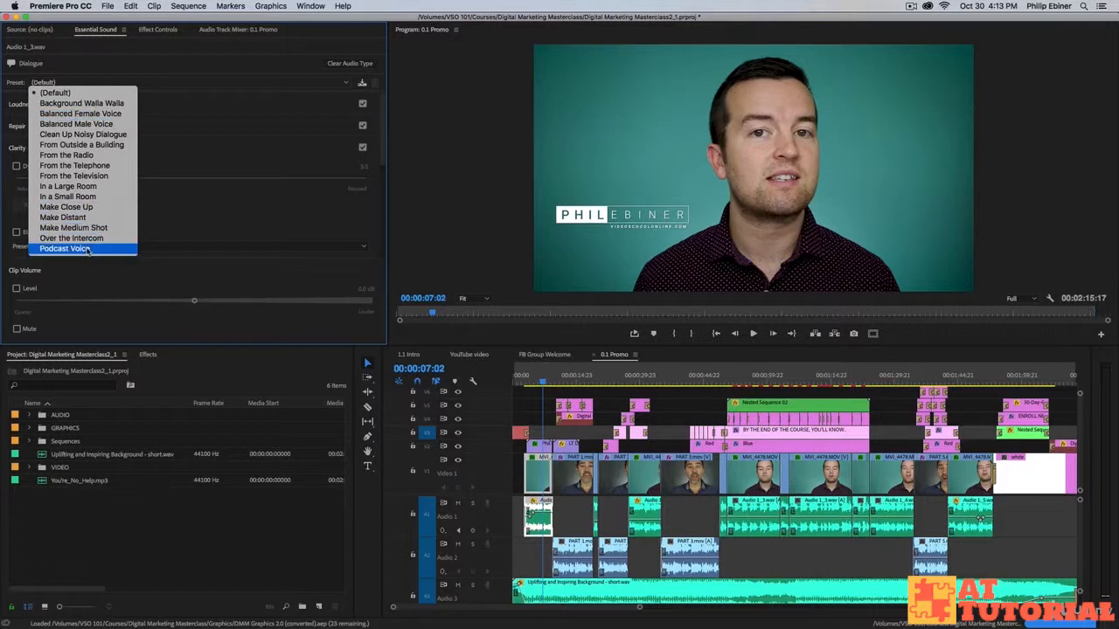
{"action": "left_click", "coordinate": [180, 69]}
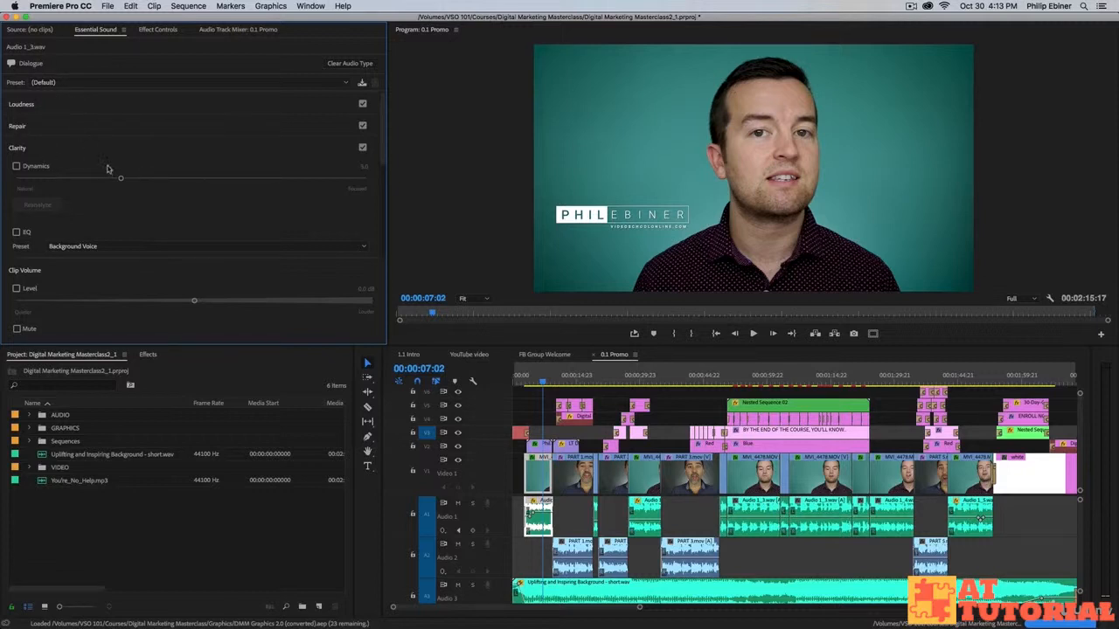
Leave the Loudness section expanded after toggling Repair, and move the playhead to 00:00:19:01.
{"action": "left_click", "coordinate": [22, 105]}
{"action": "left_click", "coordinate": [19, 165]}
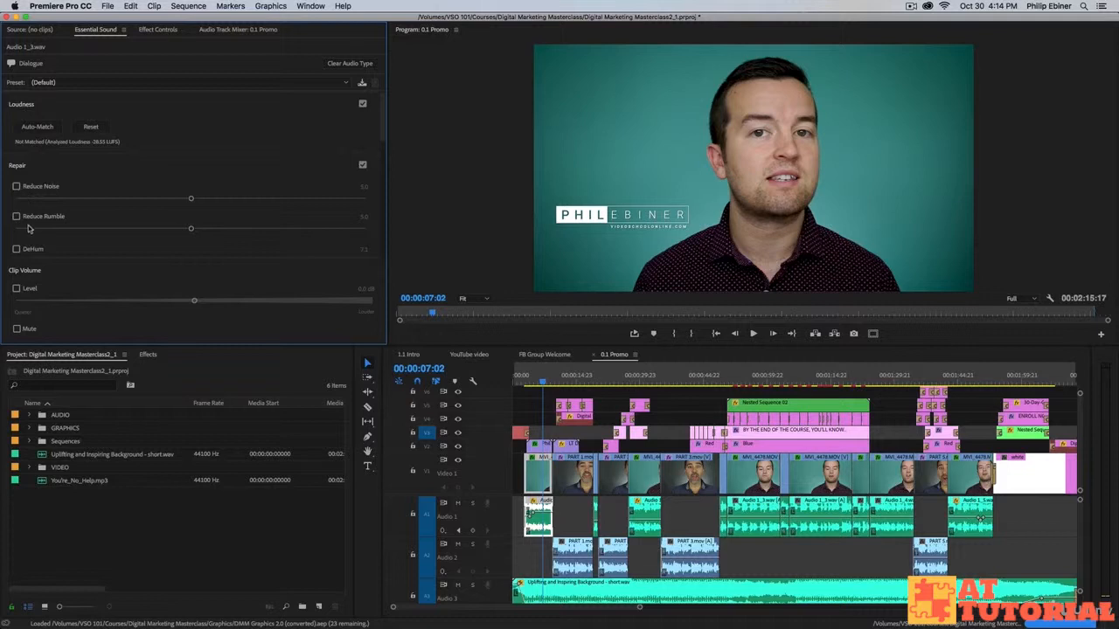
{"action": "left_click", "coordinate": [19, 165]}
{"action": "left_click", "coordinate": [29, 105]}
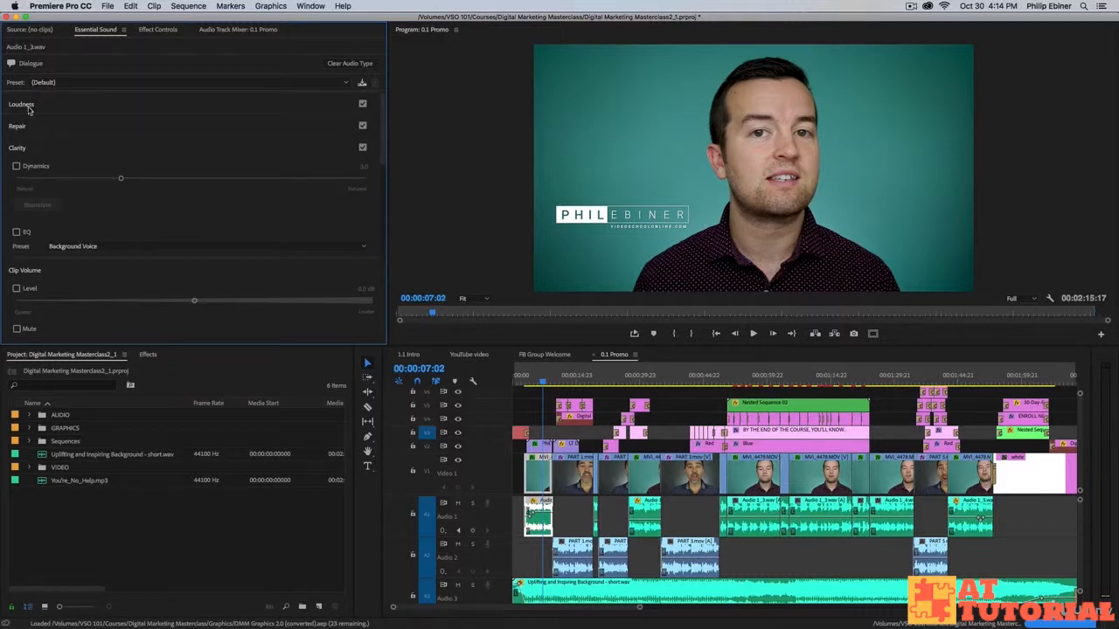
{"action": "left_click", "coordinate": [19, 109]}
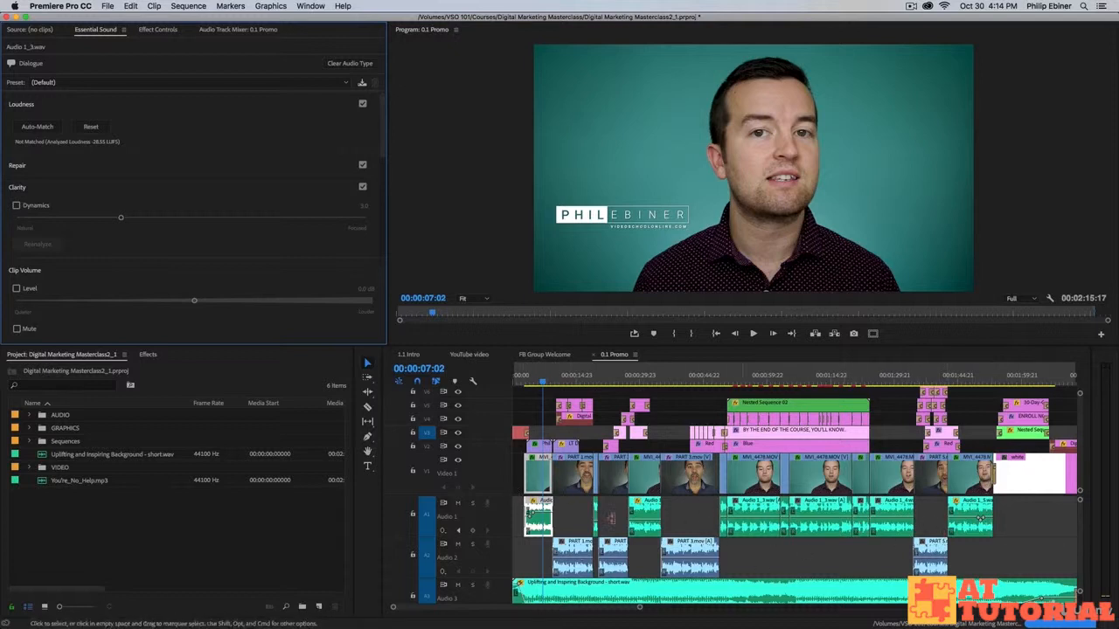
{"action": "left_click", "coordinate": [592, 378]}
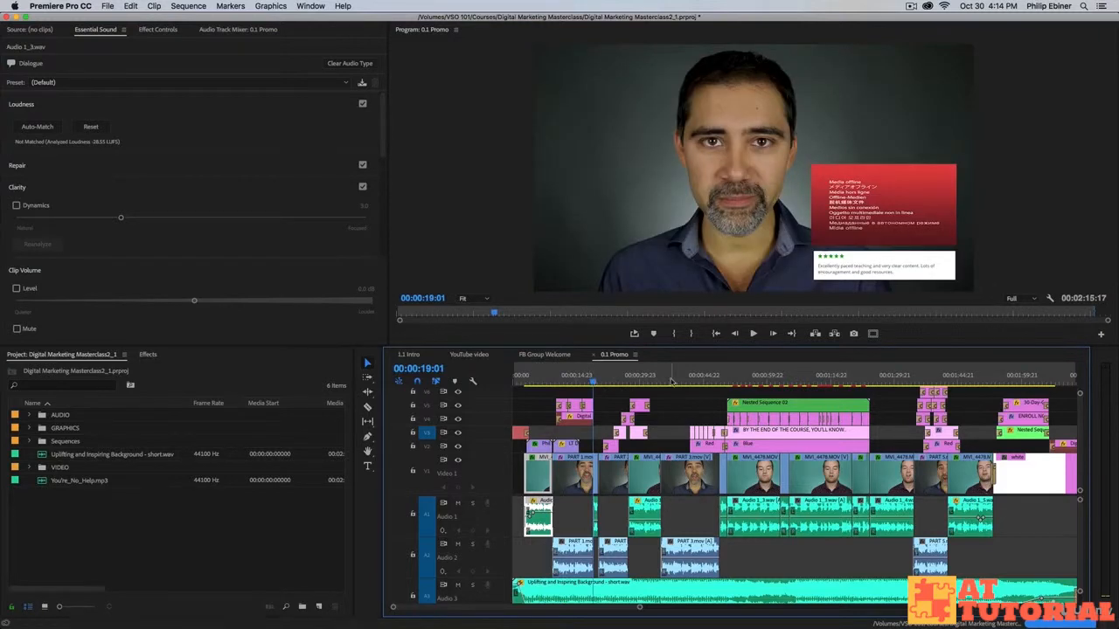
Marquee-select the Audio 1 and Audio 2 dialogue clips and auto-match their loudness to -23.00 LUFS.
{"action": "left_click", "coordinate": [672, 377]}
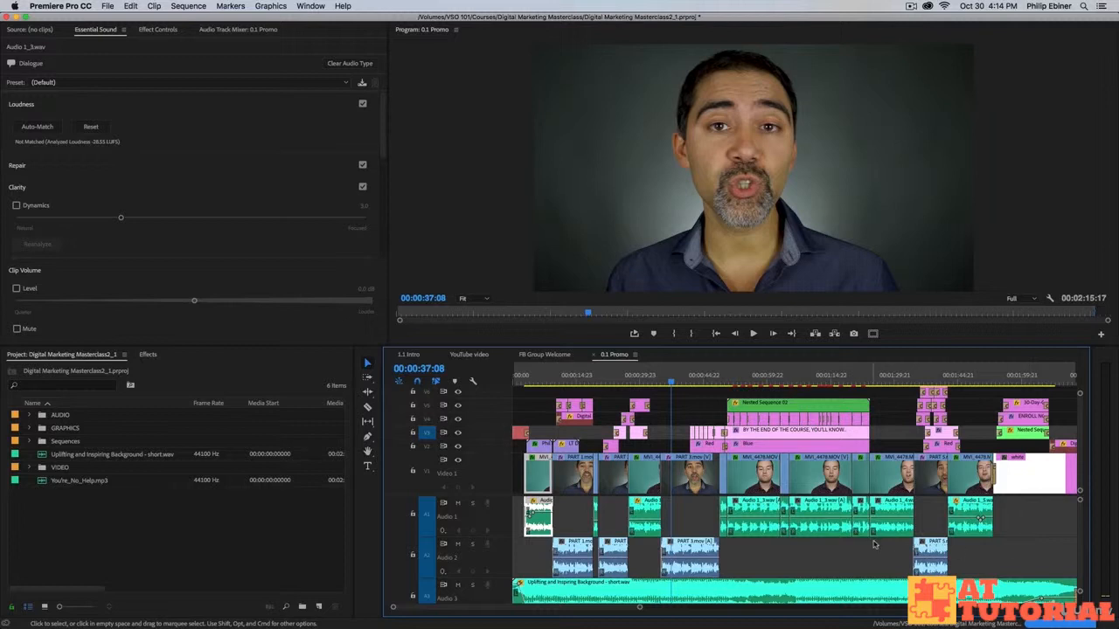
{"action": "left_click_drag", "start_coordinate": [1022, 530], "coordinate": [742, 519]}
{"action": "left_click_drag", "start_coordinate": [980, 519], "coordinate": [521, 558]}
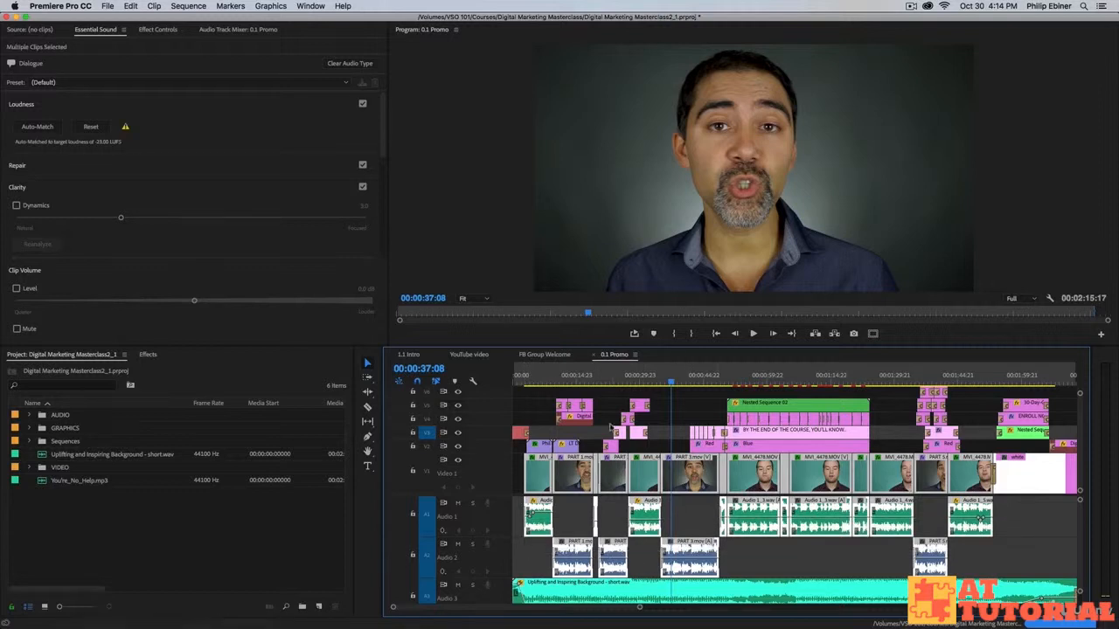
{"action": "left_click", "coordinate": [37, 127]}
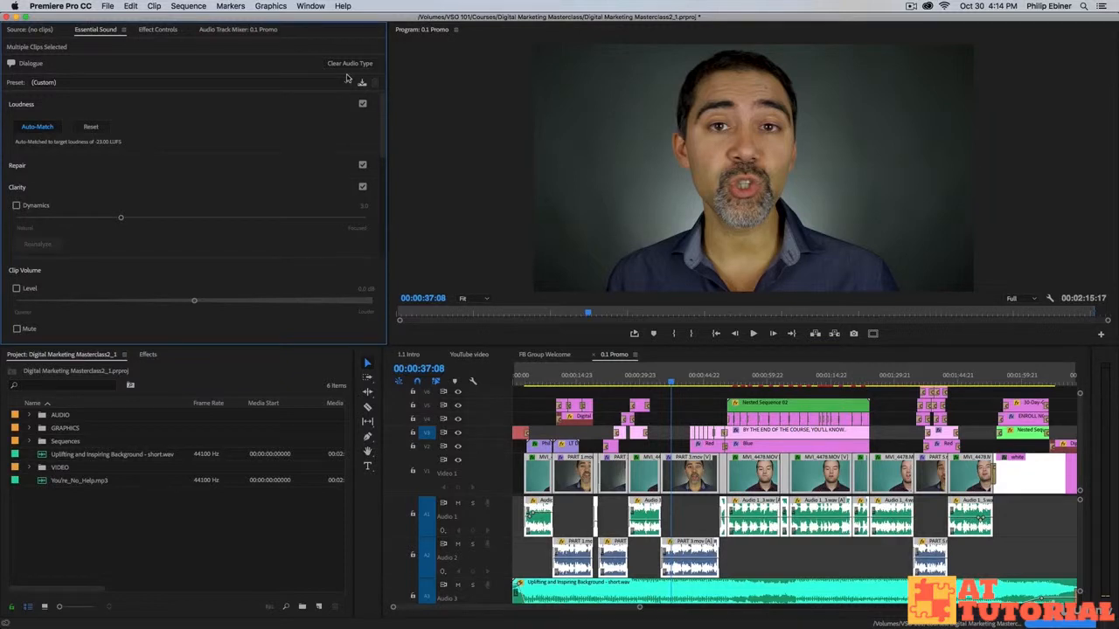
{"action": "left_click", "coordinate": [143, 168]}
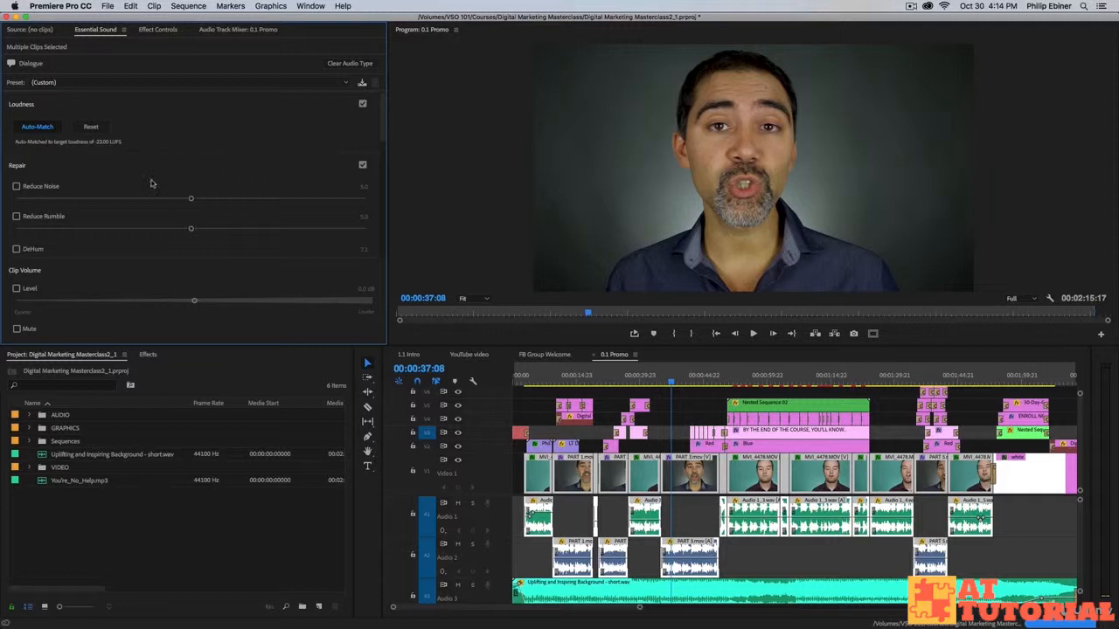
Turn Reduce Noise on and back off, then collapse the Repair section to reveal Clarity.
{"action": "left_click", "coordinate": [16, 188]}
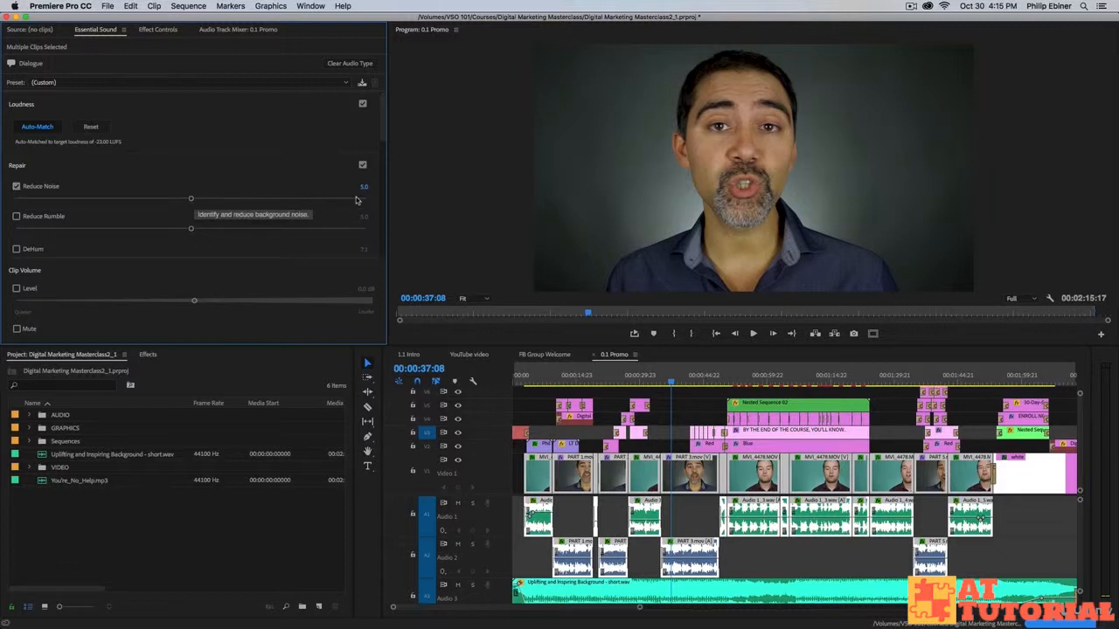
{"action": "left_click", "coordinate": [16, 187]}
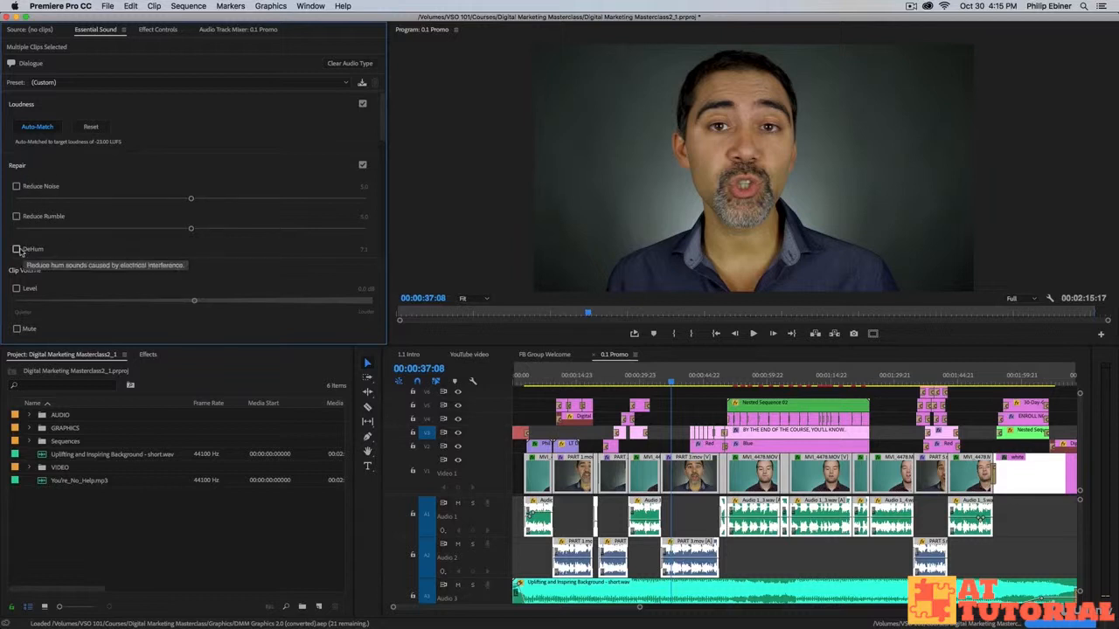
{"action": "left_click", "coordinate": [19, 168]}
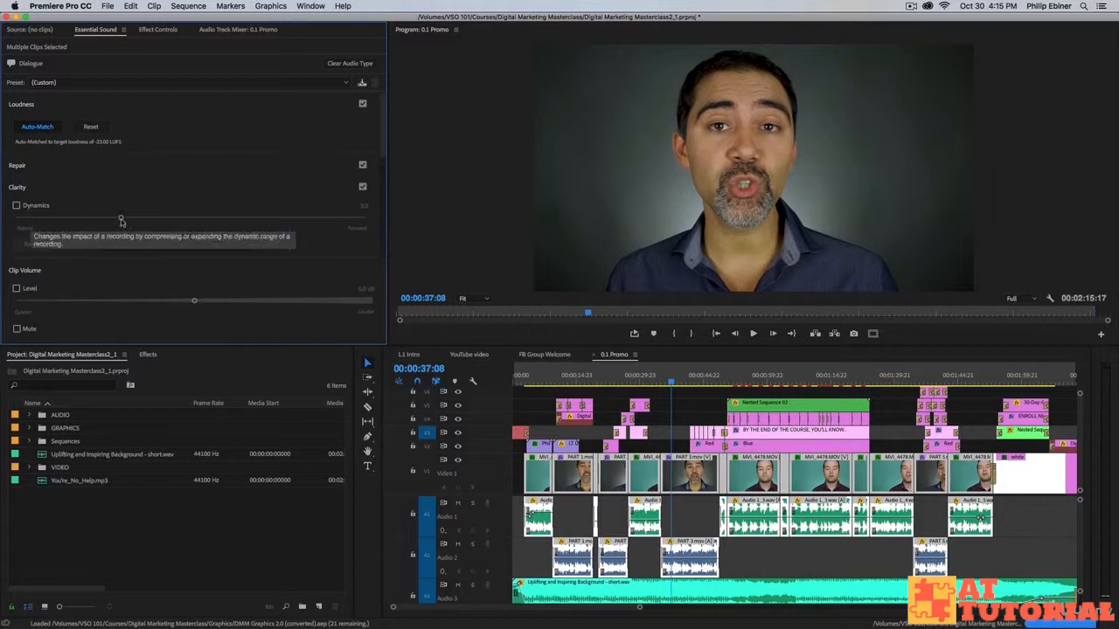
{"action": "scroll", "coordinate": [227, 267], "scroll_direction": "down", "scroll_amount": 1}
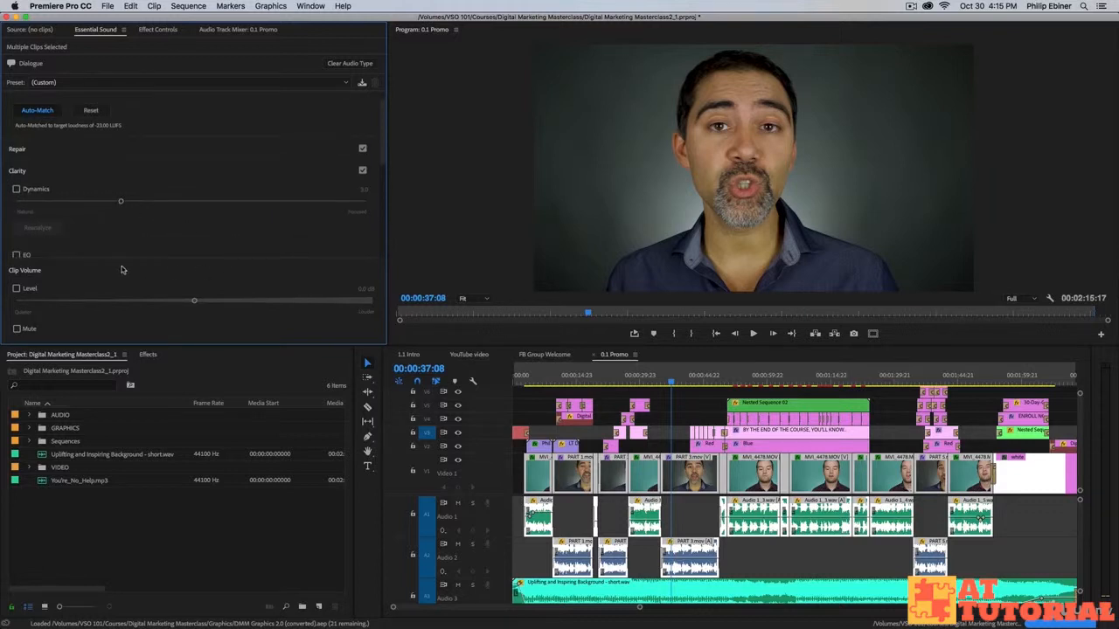
{"action": "scroll", "coordinate": [83, 229], "scroll_direction": "down", "scroll_amount": 5}
{"action": "scroll", "coordinate": [81, 145], "scroll_direction": "down", "scroll_amount": 3}
{"action": "scroll", "coordinate": [83, 137], "scroll_direction": "up", "scroll_amount": 4}
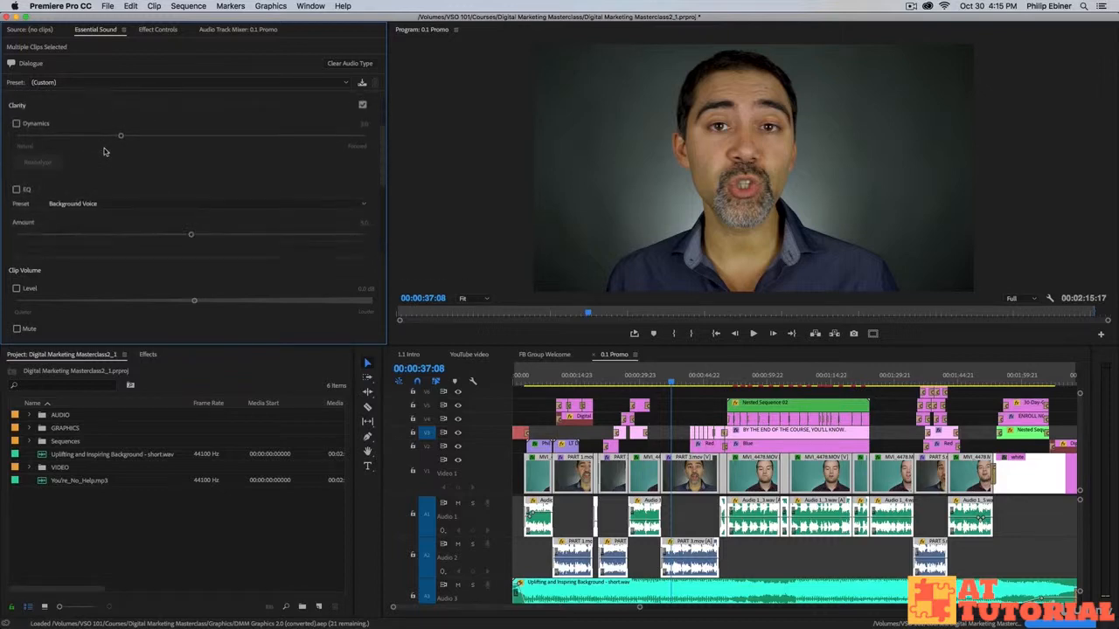
{"action": "left_click_drag", "start_coordinate": [146, 346], "coordinate": [158, 493]}
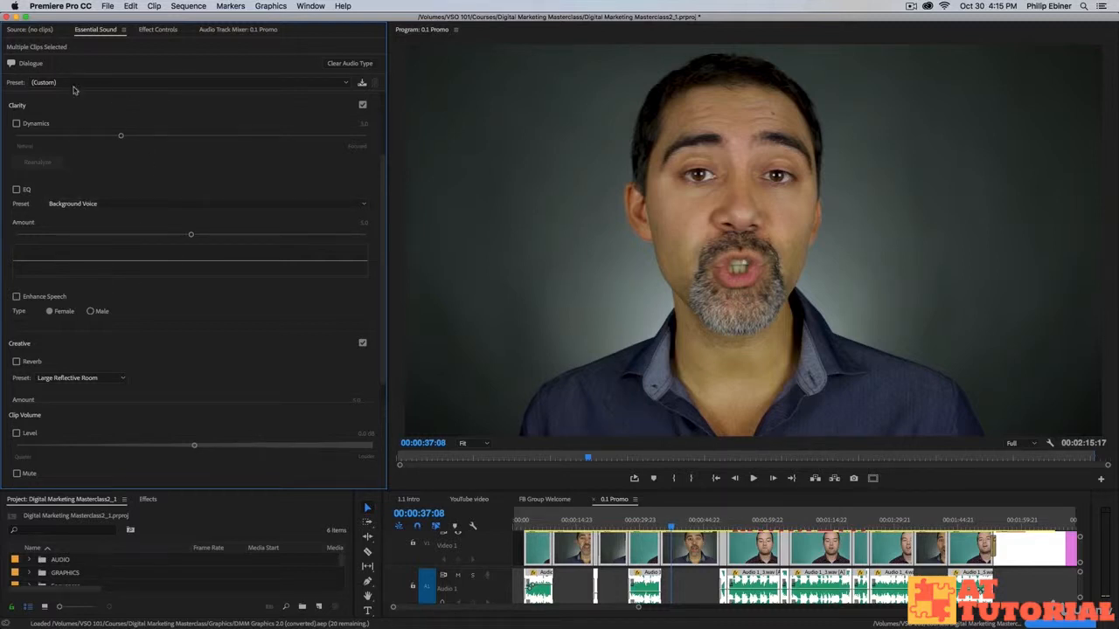
{"action": "left_click", "coordinate": [86, 203]}
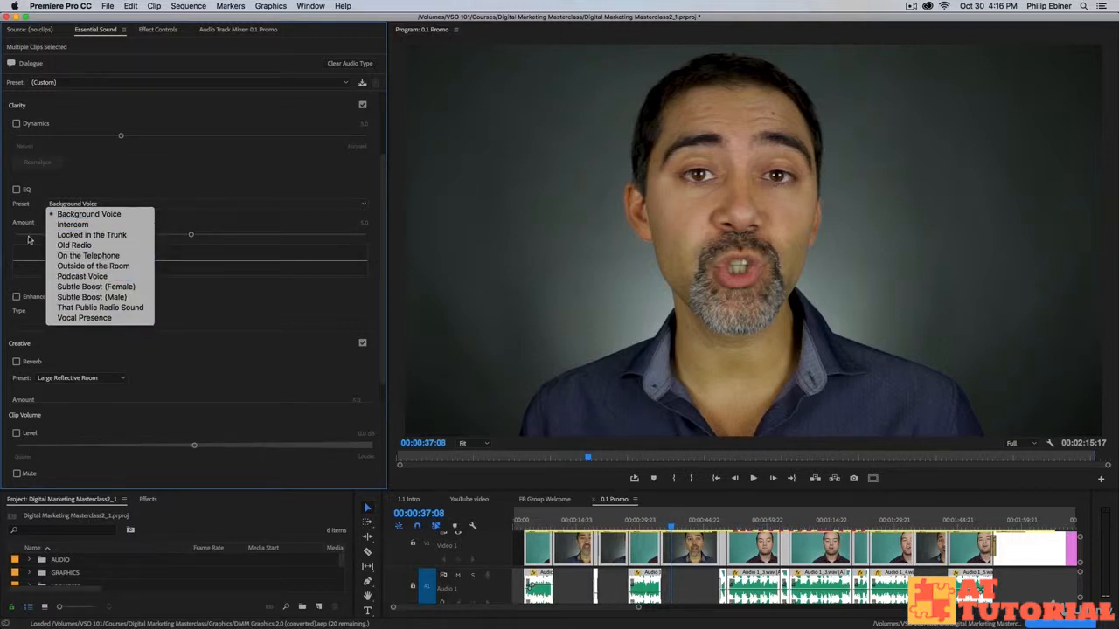
{"action": "left_click", "coordinate": [105, 219]}
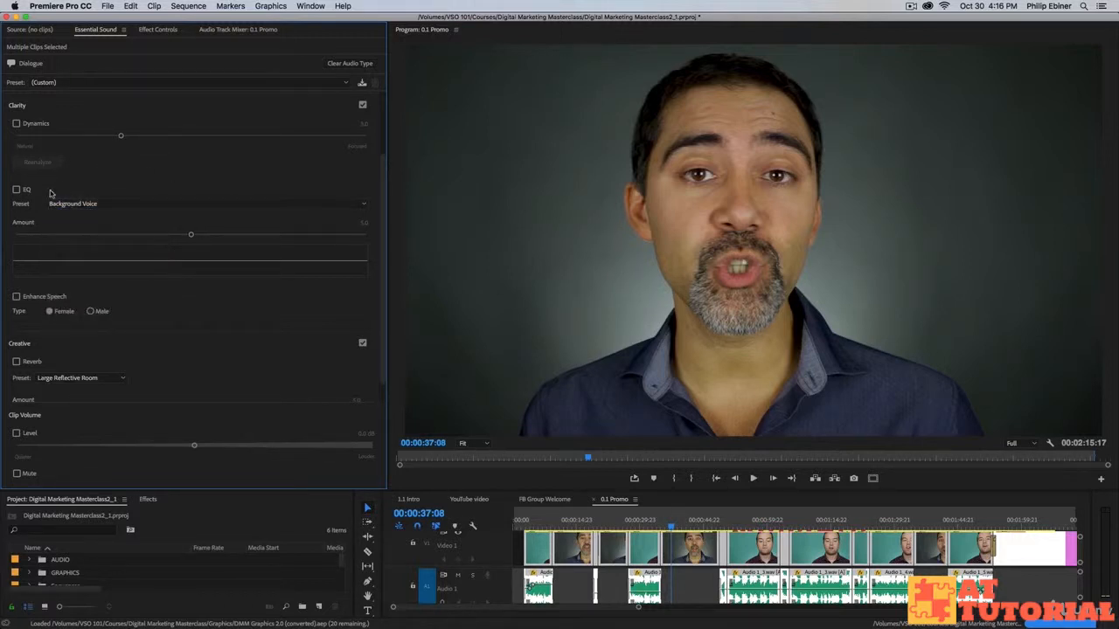
{"action": "scroll", "coordinate": [157, 311], "scroll_direction": "down", "scroll_amount": 1}
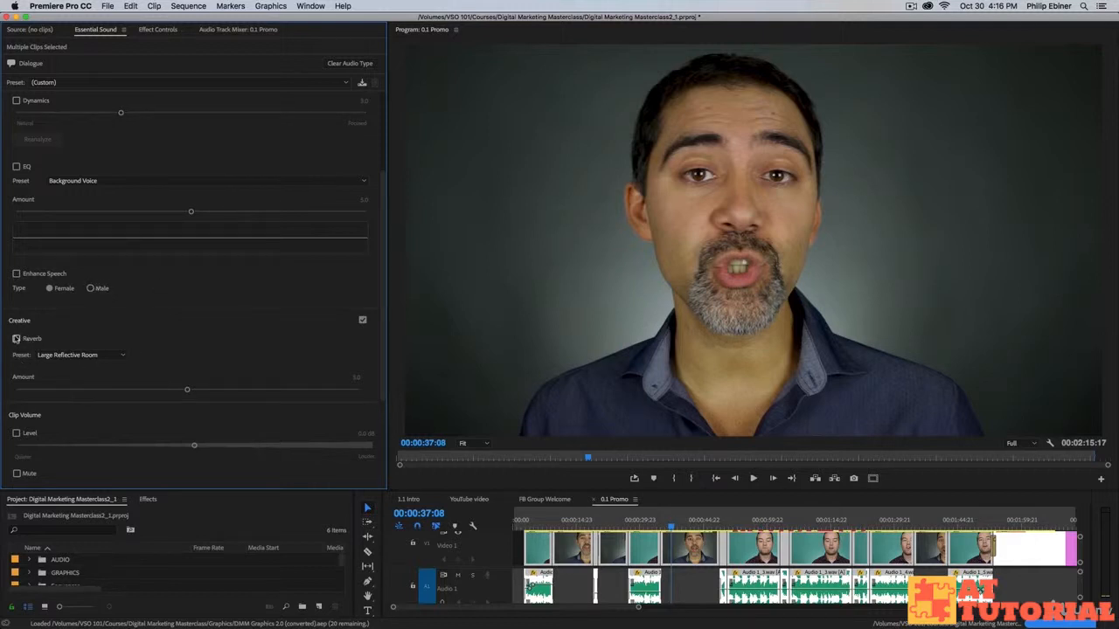
{"action": "left_click", "coordinate": [57, 357]}
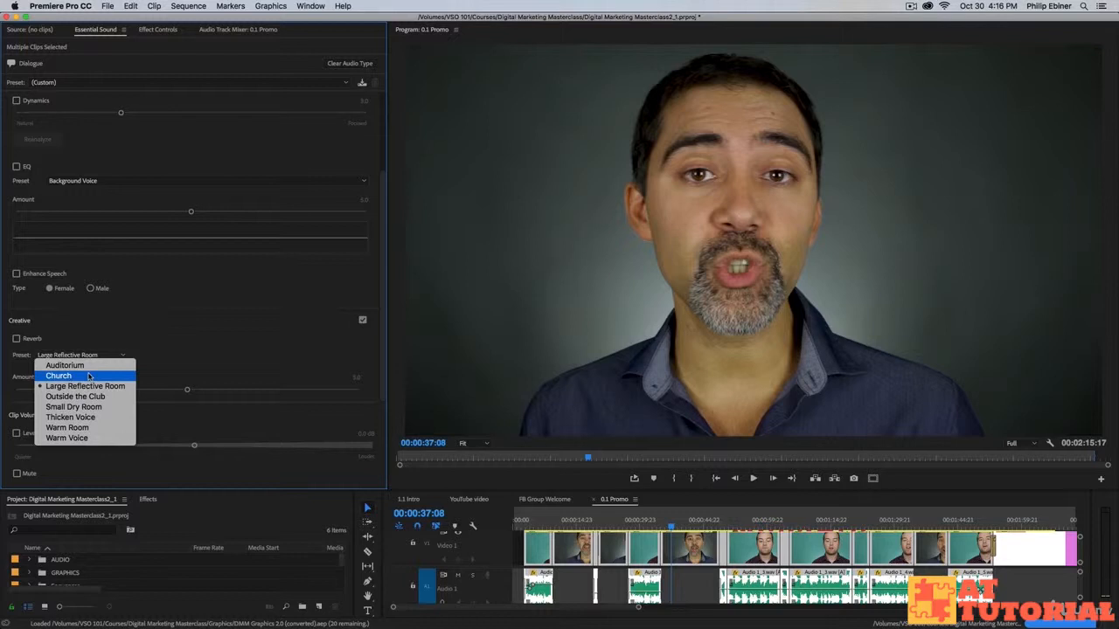
{"action": "left_click", "coordinate": [193, 339]}
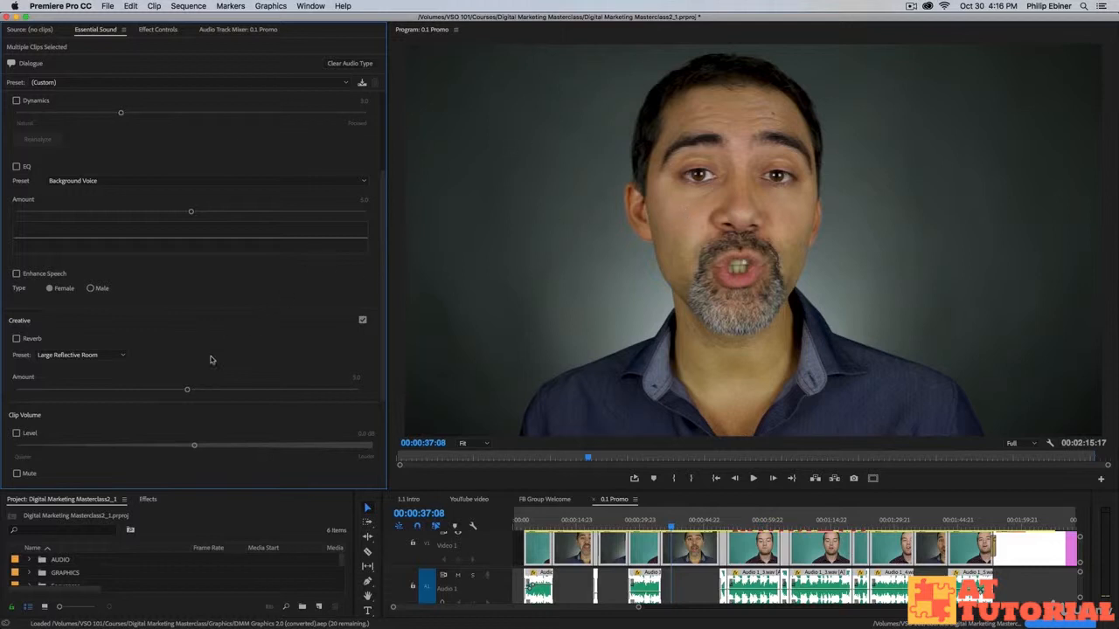
{"action": "left_click", "coordinate": [16, 434]}
{"action": "left_click_drag", "start_coordinate": [194, 445], "coordinate": [146, 451]}
{"action": "left_click_drag", "start_coordinate": [140, 445], "coordinate": [154, 447]}
{"action": "left_click", "coordinate": [16, 433]}
{"action": "scroll", "coordinate": [32, 318], "scroll_direction": "up", "scroll_amount": 3}
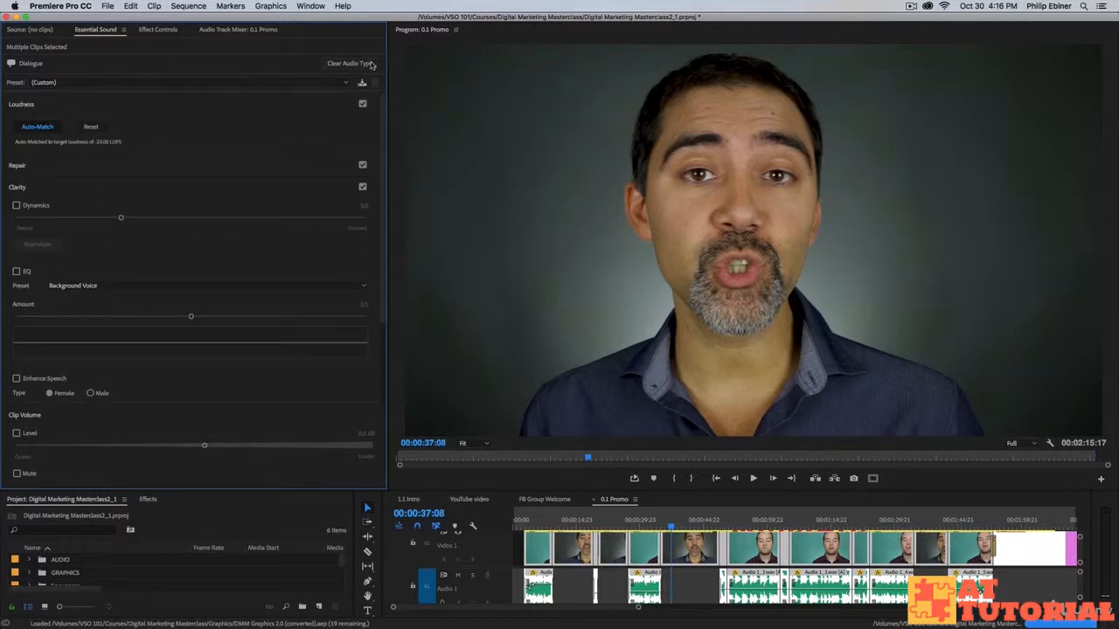
Apply the Podcast Voice preset to the dialogue clips and enlarge the timeline by dragging its divider up.
{"action": "left_click", "coordinate": [73, 83]}
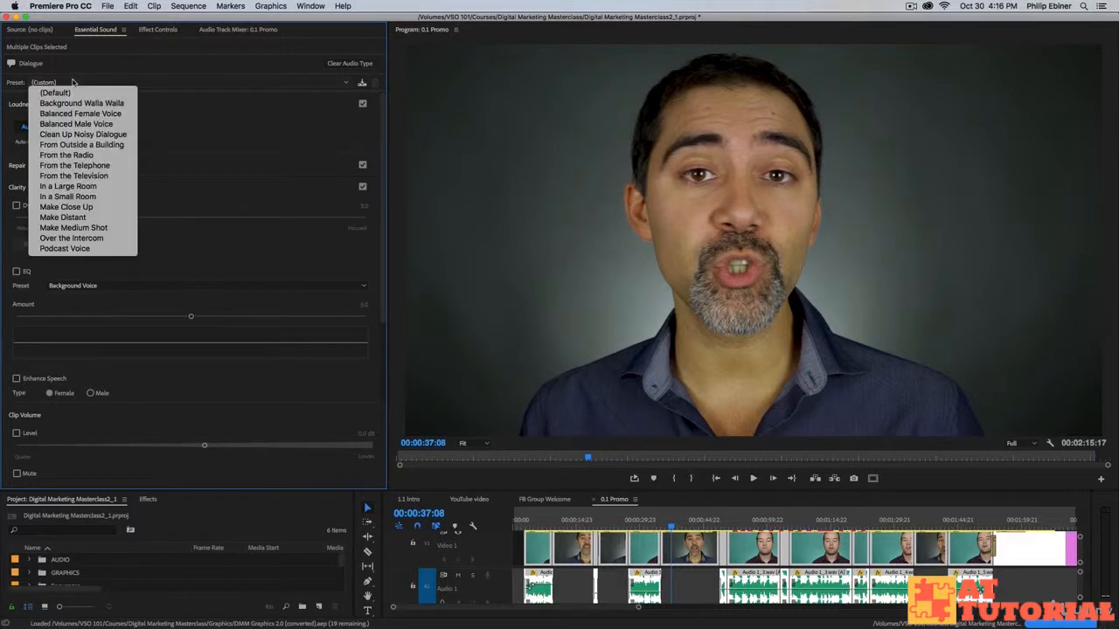
{"action": "left_click", "coordinate": [77, 249]}
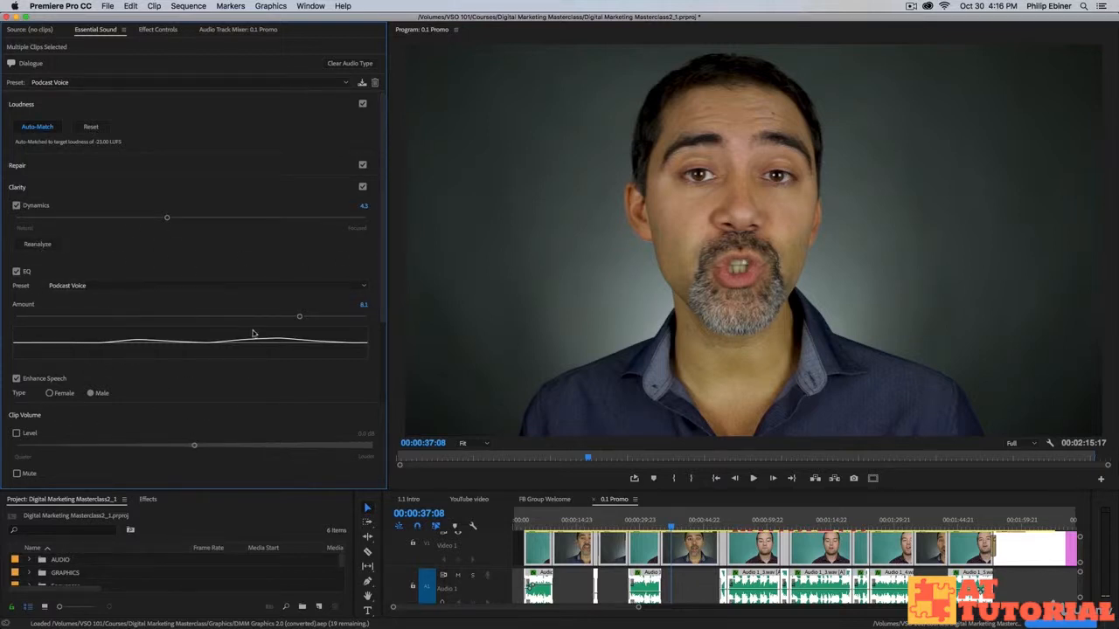
{"action": "scroll", "coordinate": [559, 577], "scroll_direction": "down", "scroll_amount": 3}
{"action": "scroll", "coordinate": [556, 577], "scroll_direction": "up", "scroll_amount": 3}
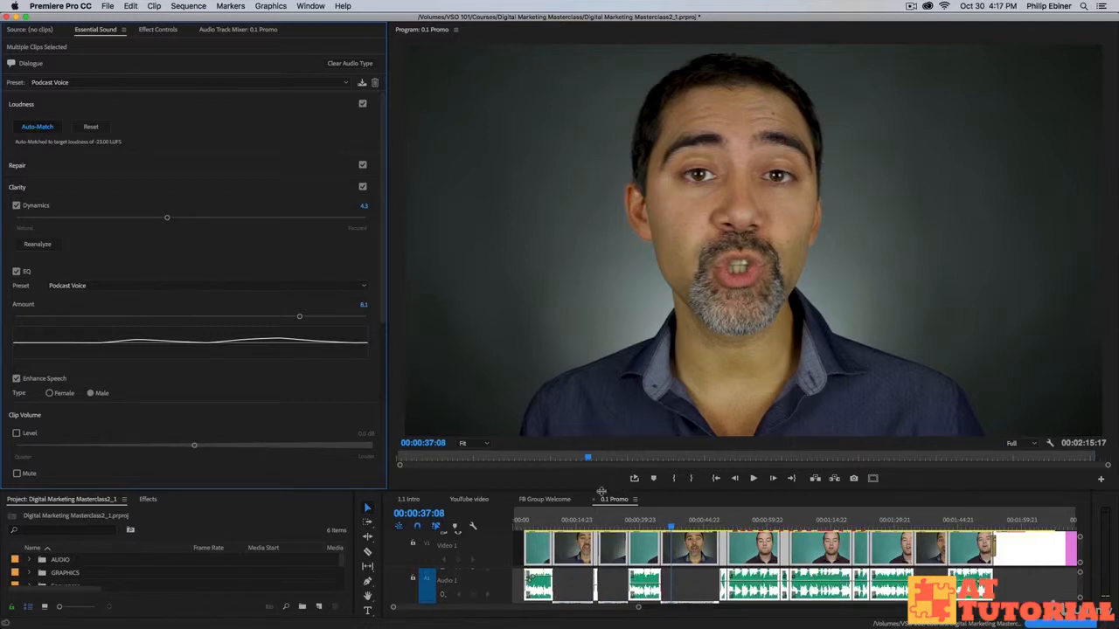
{"action": "left_click_drag", "start_coordinate": [580, 489], "coordinate": [581, 386]}
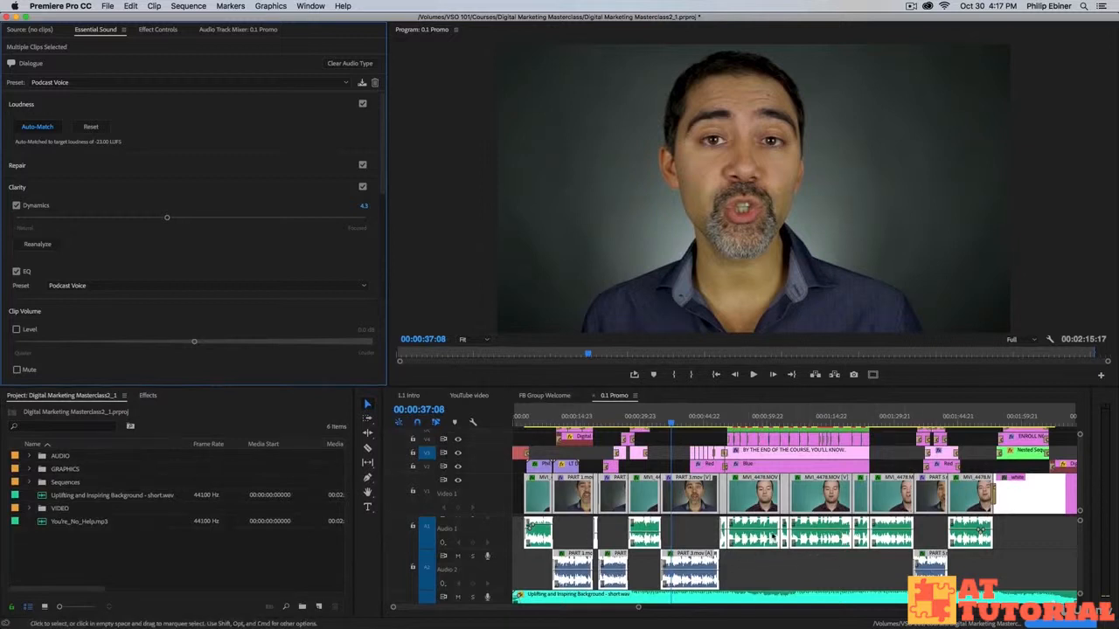
Deselect the clips, then select PART 3.mov to check its Podcast Voice settings.
{"action": "left_click", "coordinate": [689, 539]}
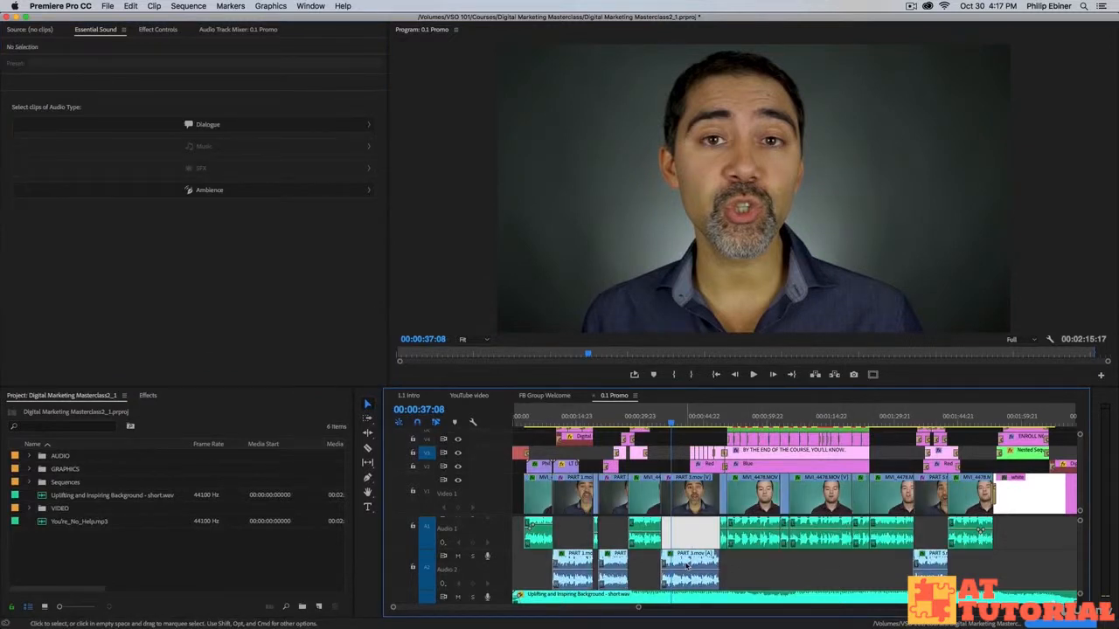
{"action": "left_click", "coordinate": [699, 564]}
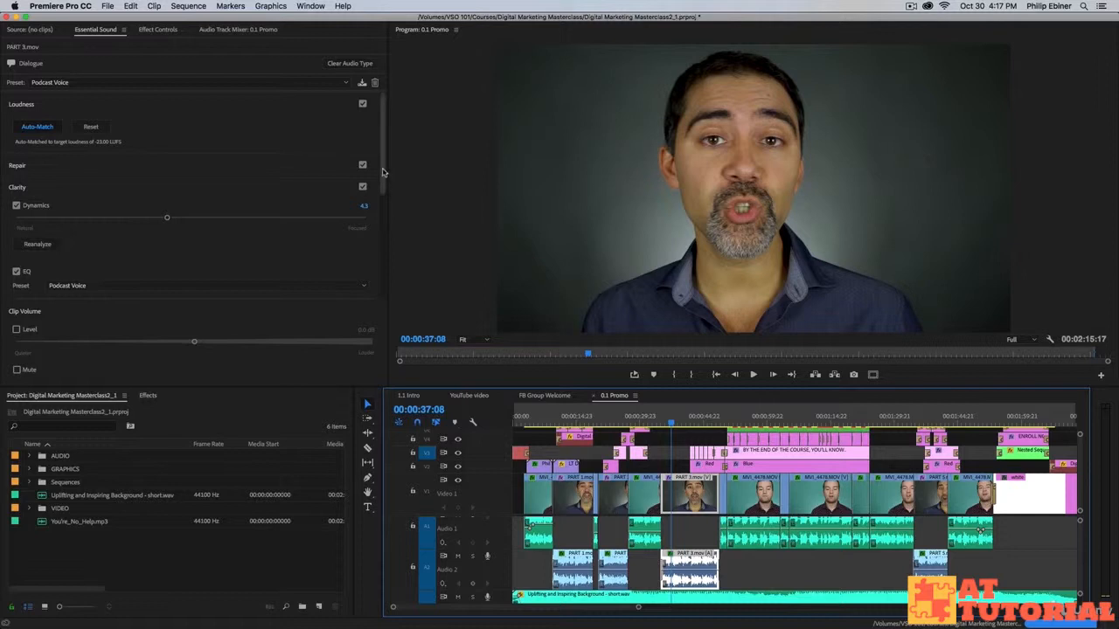
{"action": "left_click", "coordinate": [386, 36]}
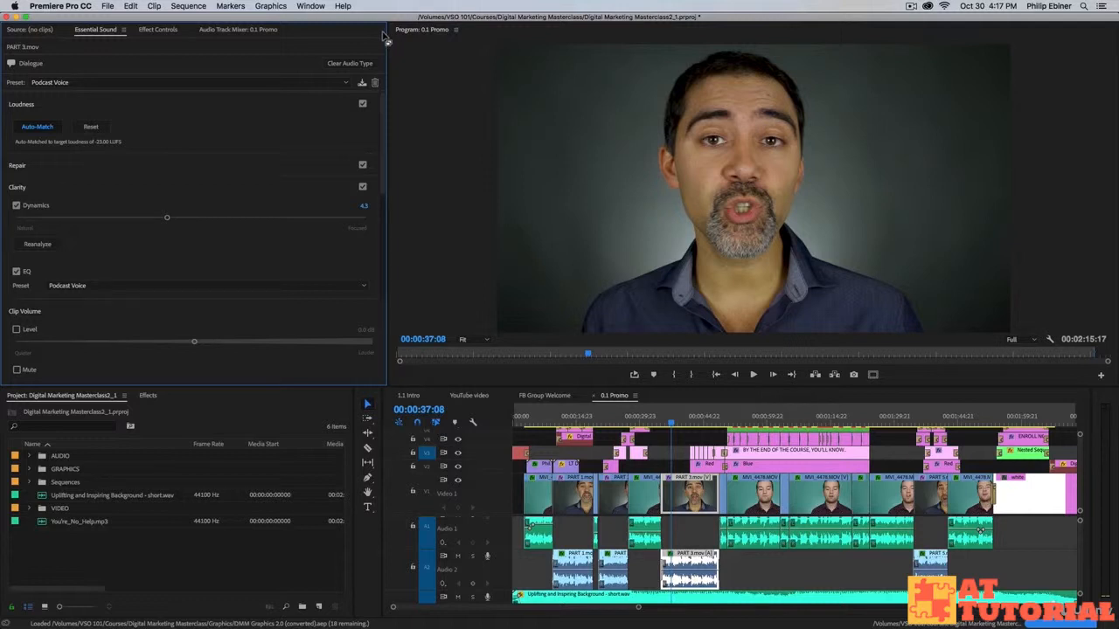
{"action": "left_click", "coordinate": [159, 30]}
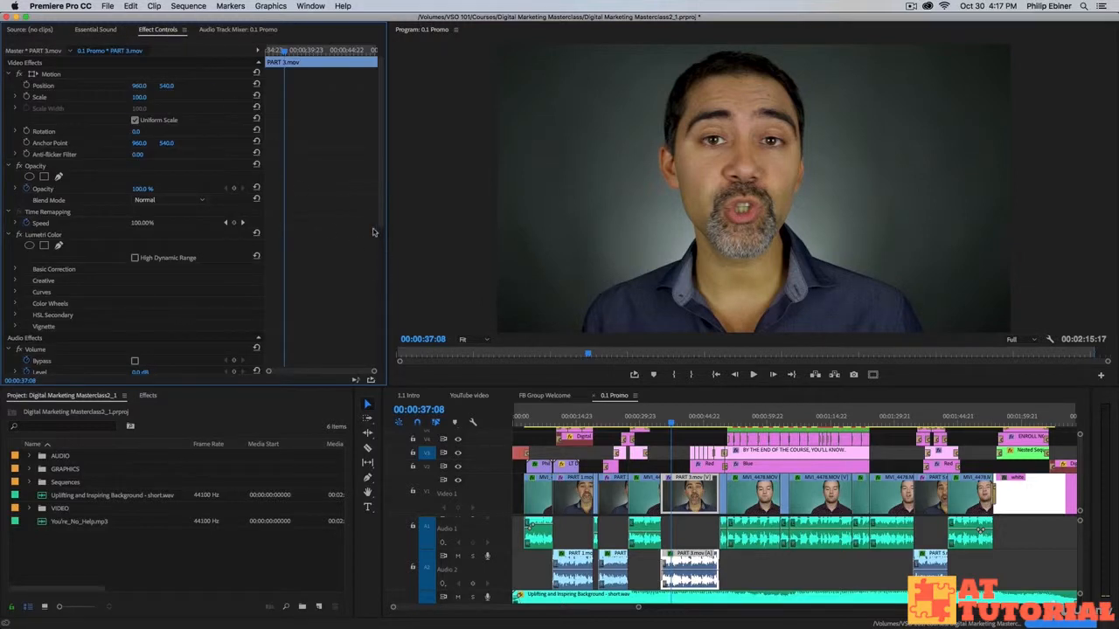
{"action": "scroll", "coordinate": [367, 168], "scroll_direction": "down", "scroll_amount": 5}
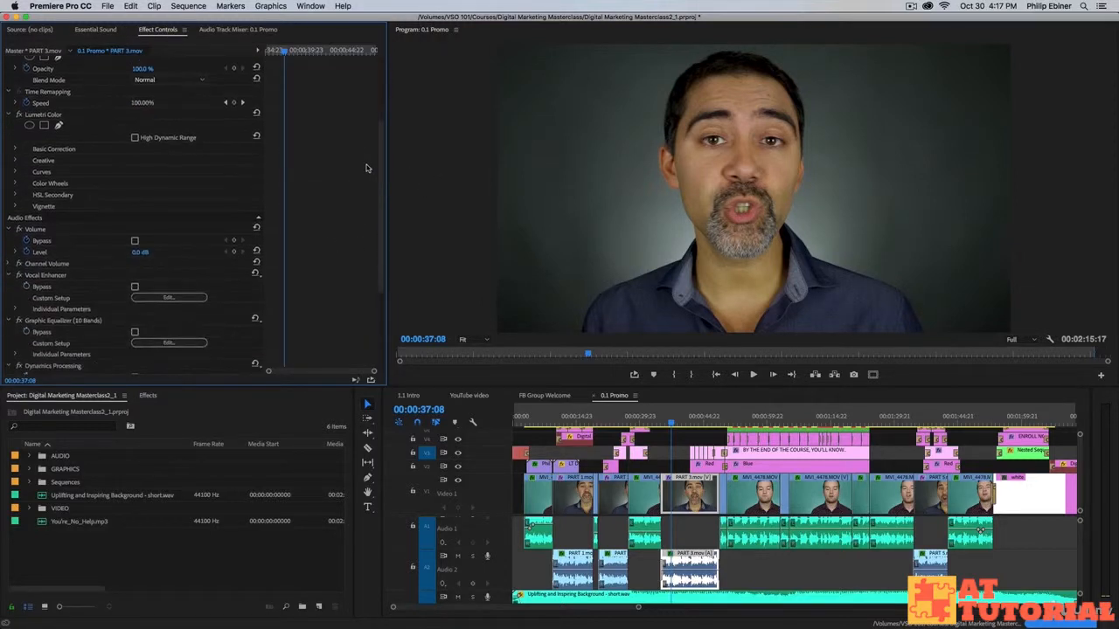
{"action": "scroll", "coordinate": [365, 167], "scroll_direction": "down", "scroll_amount": 5}
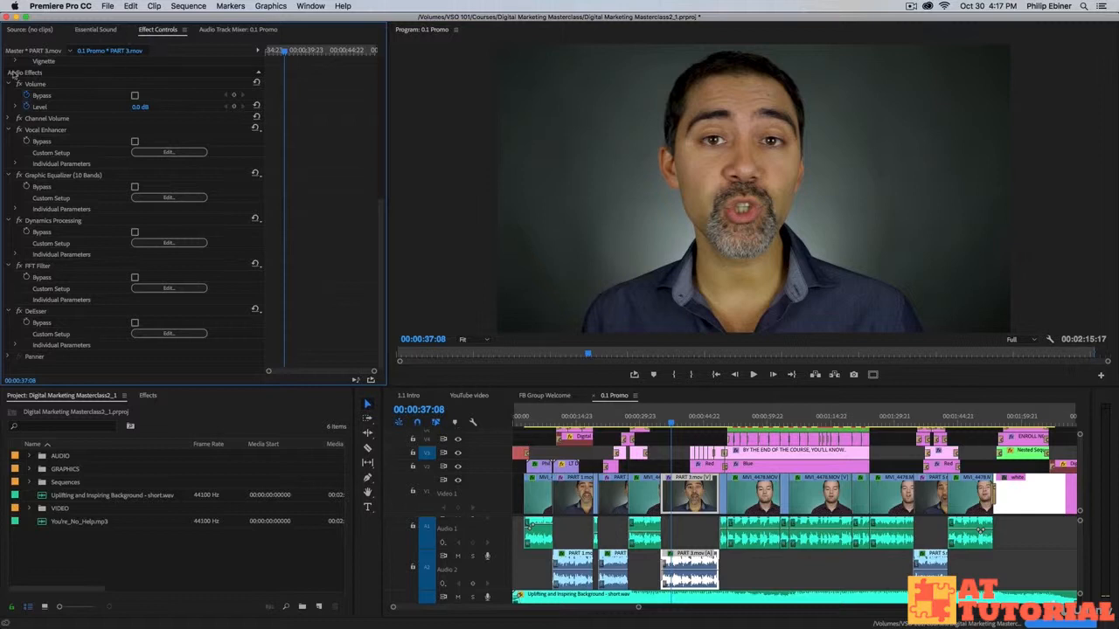
{"action": "scroll", "coordinate": [270, 201], "scroll_direction": "up", "scroll_amount": 5}
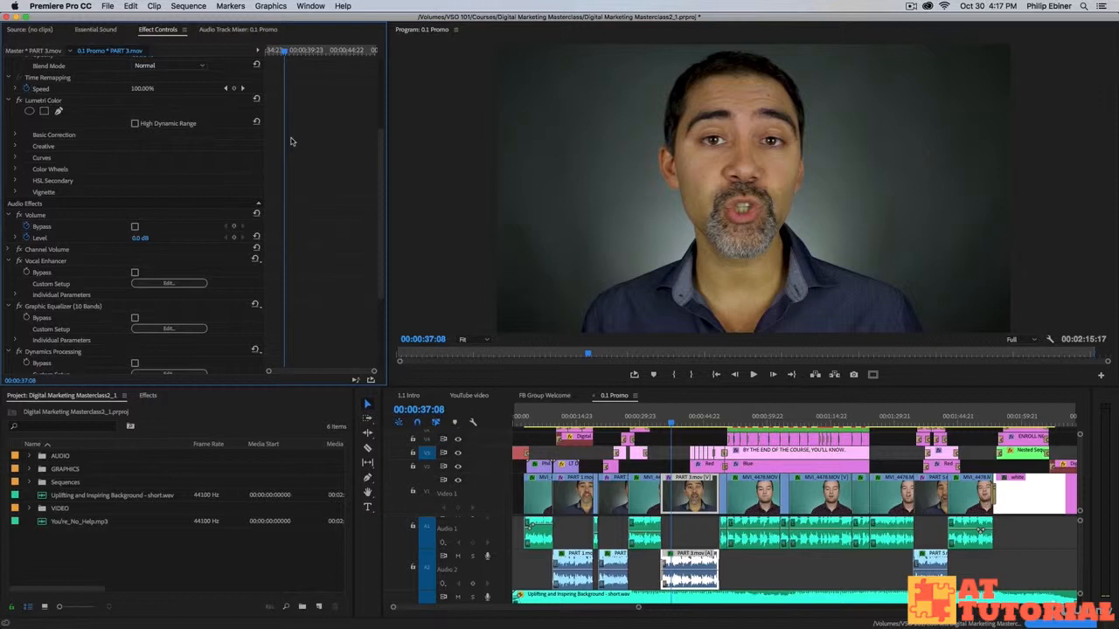
{"action": "scroll", "coordinate": [331, 156], "scroll_direction": "down", "scroll_amount": 2}
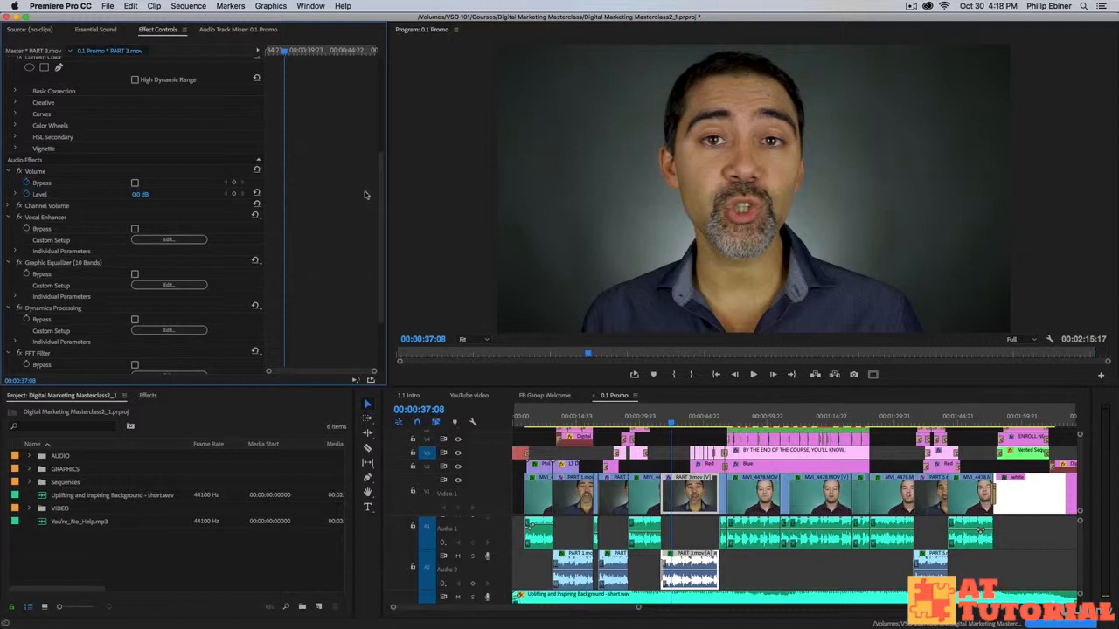
{"action": "left_click", "coordinate": [96, 33]}
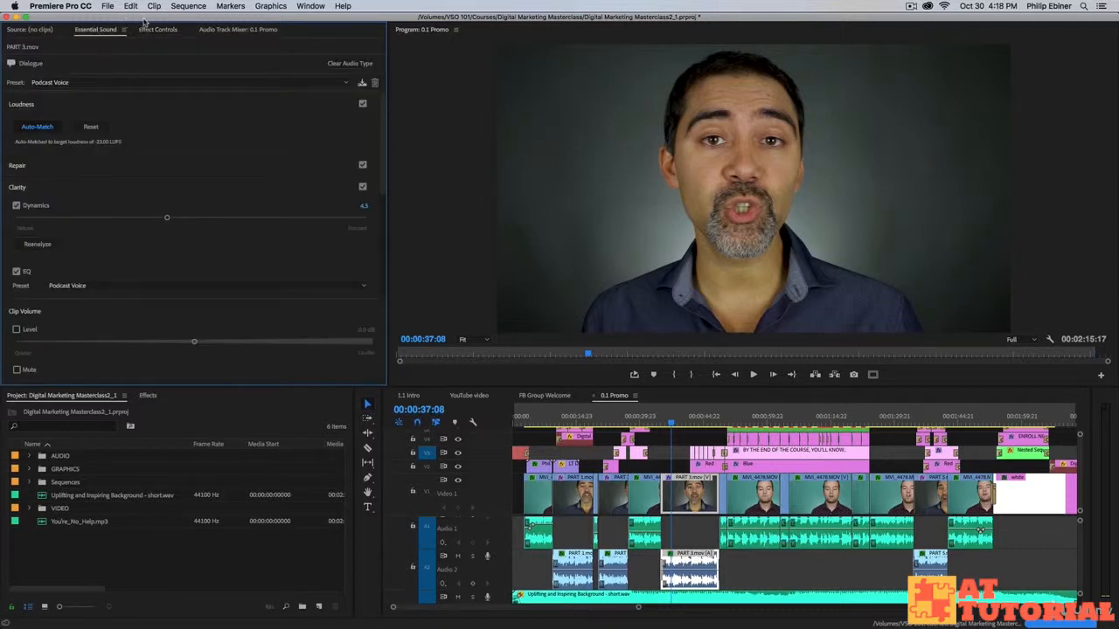
Select the background music clip on A3, clear its Ambience type, and tag it as Music.
{"action": "left_click", "coordinate": [704, 527]}
{"action": "scroll", "coordinate": [704, 527], "scroll_direction": "down", "scroll_amount": 2}
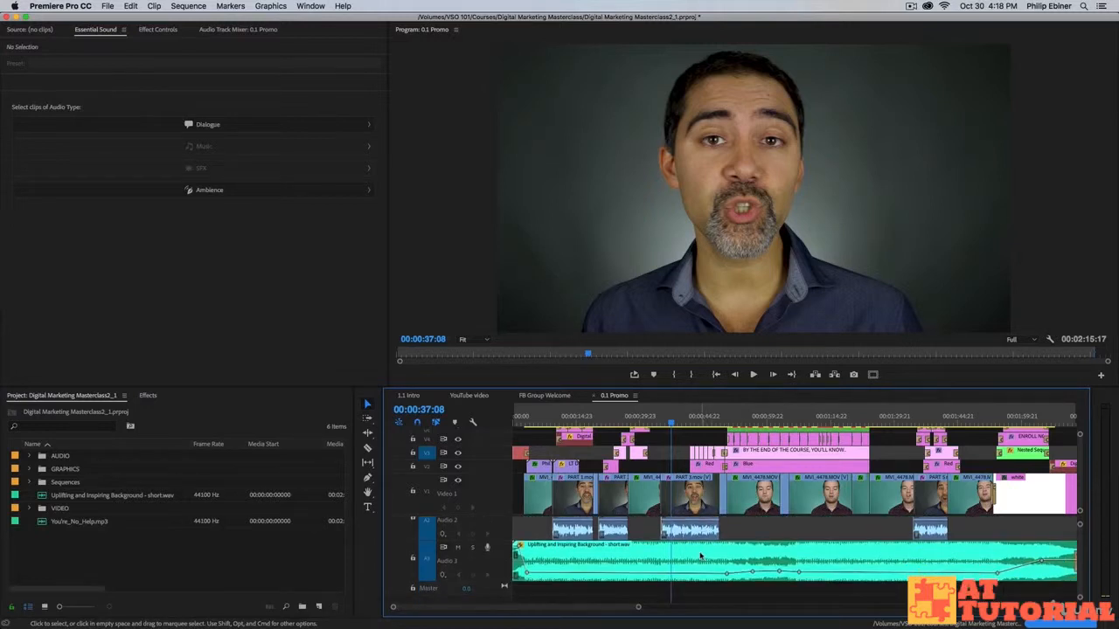
{"action": "left_click", "coordinate": [699, 556]}
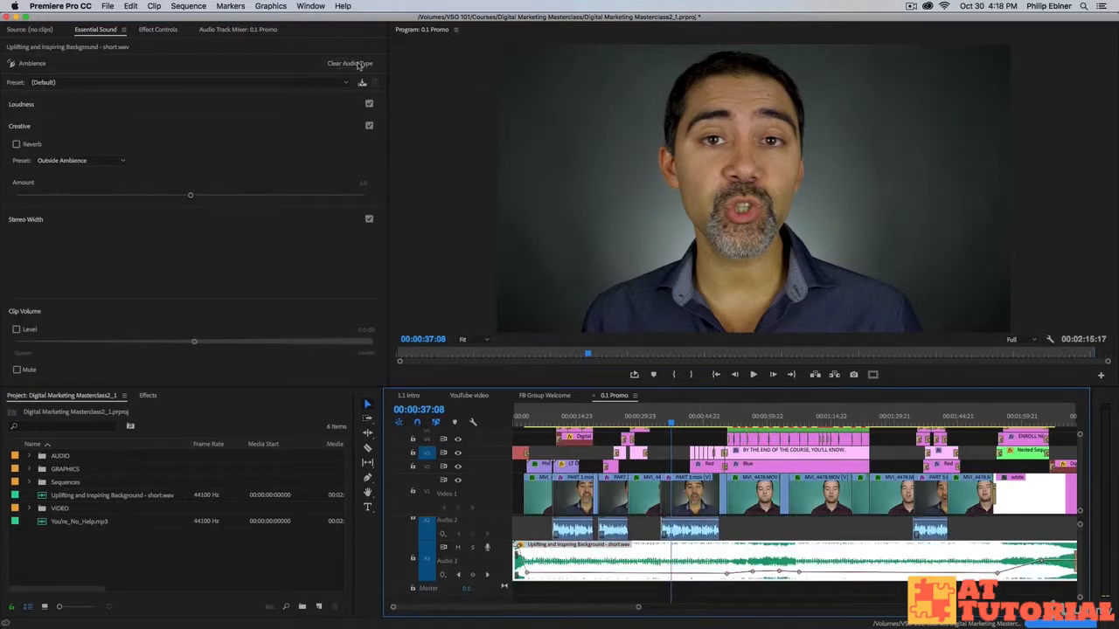
{"action": "left_click", "coordinate": [359, 64]}
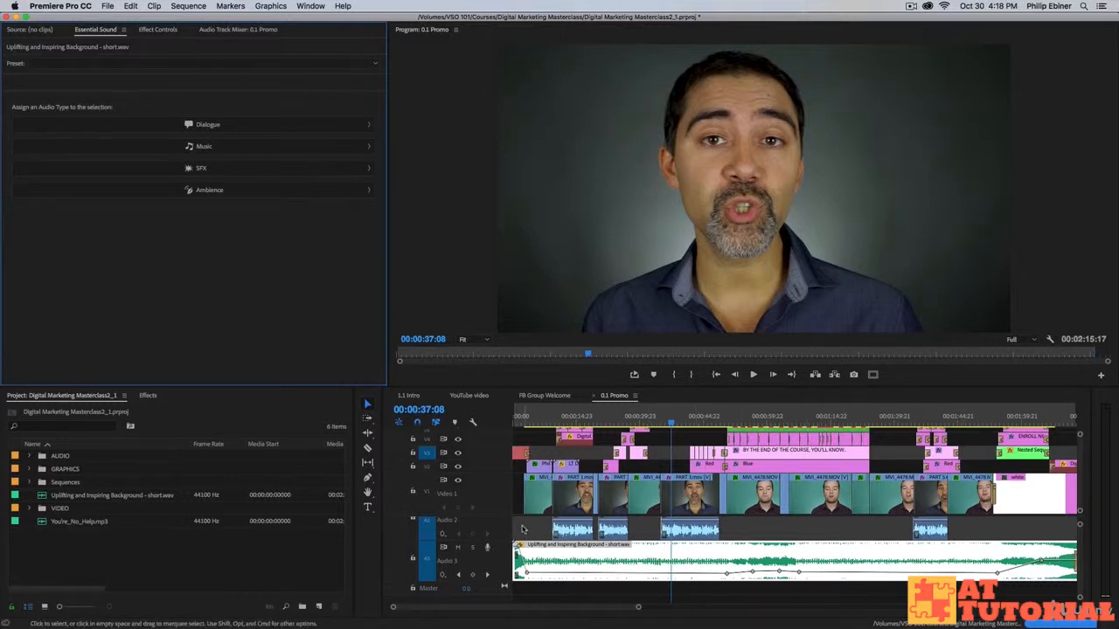
{"action": "left_click", "coordinate": [221, 153]}
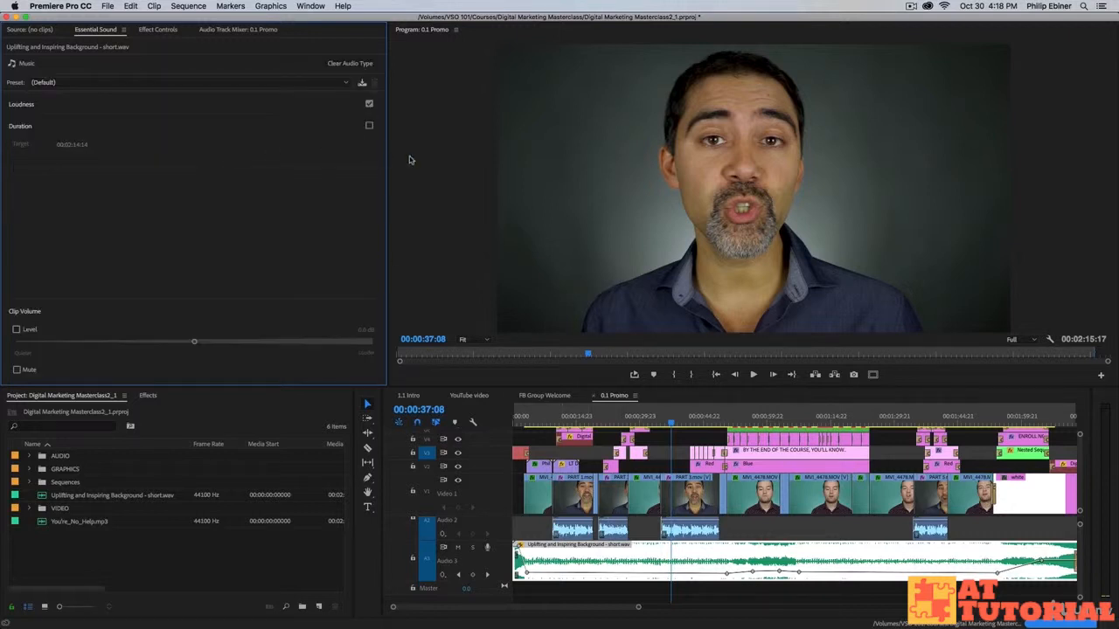
{"action": "left_click", "coordinate": [129, 83]}
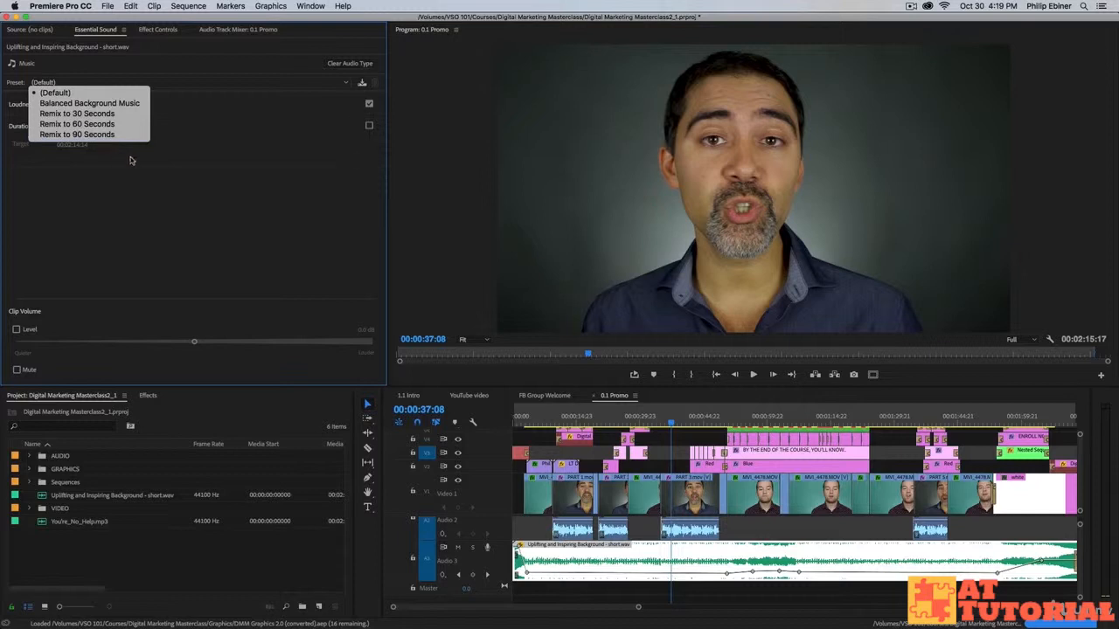
Leave the music clip's preset at Default and expand its Loudness options.
{"action": "left_click", "coordinate": [201, 214]}
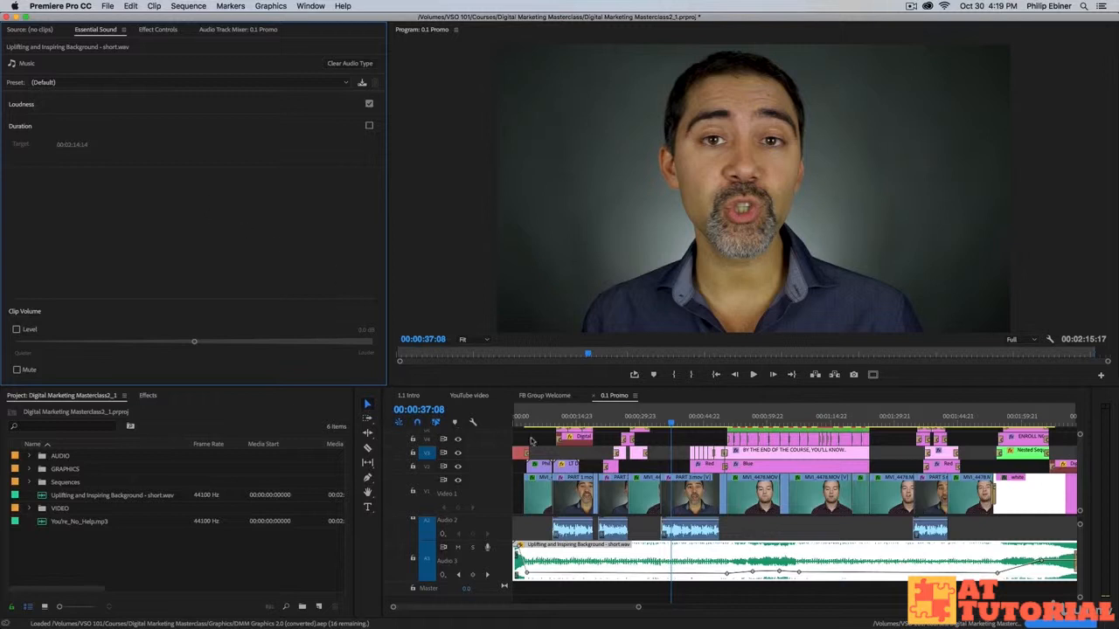
{"action": "scroll", "coordinate": [737, 562], "scroll_direction": "up", "scroll_amount": 3}
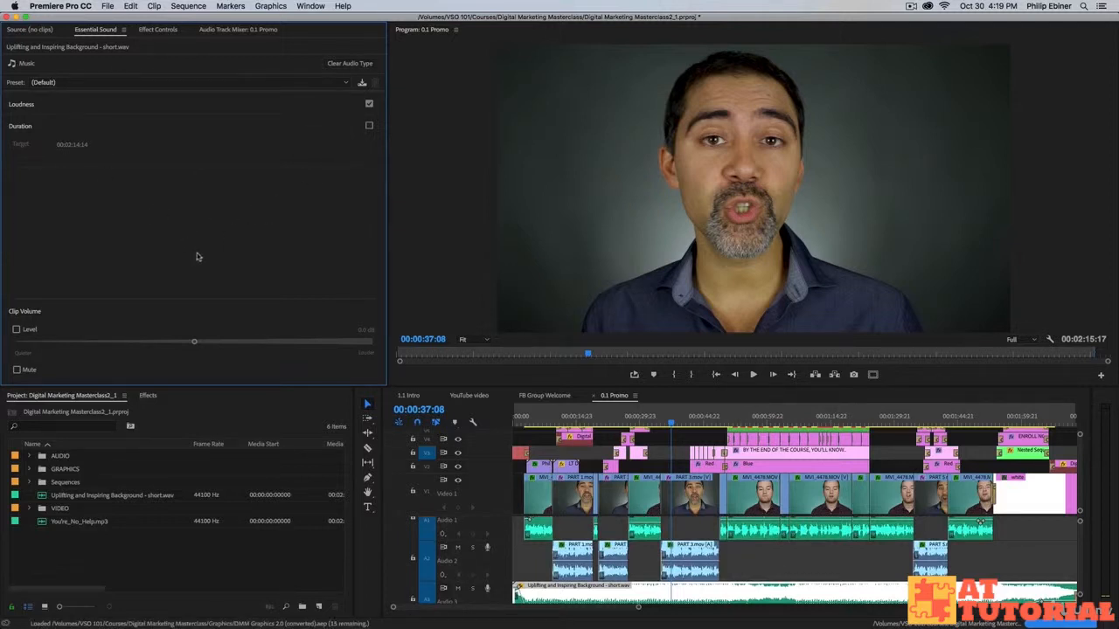
{"action": "left_click", "coordinate": [41, 107]}
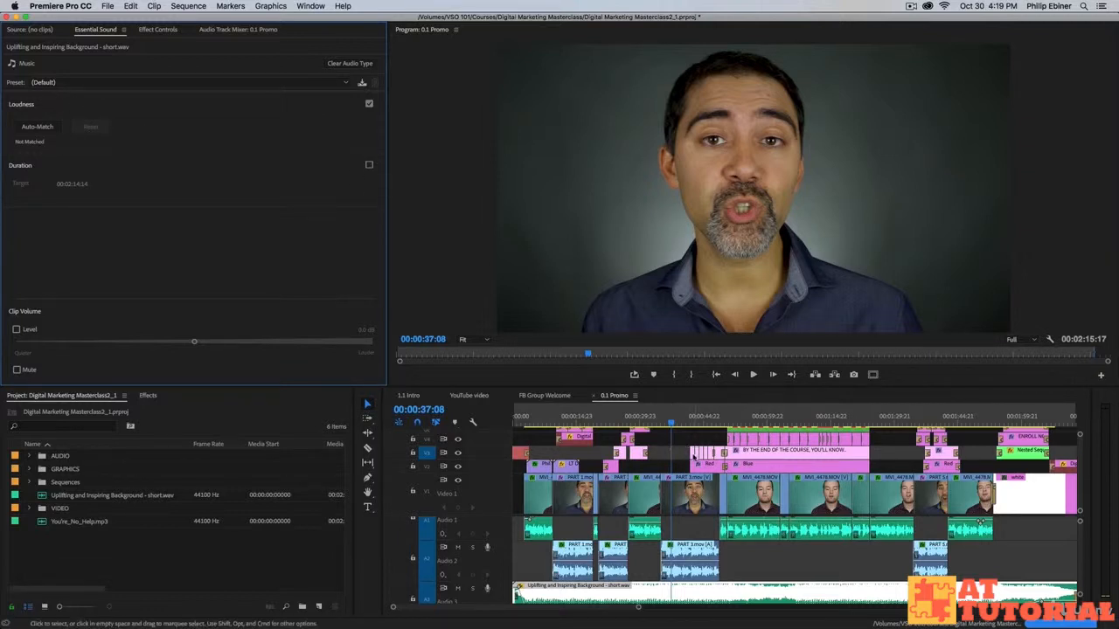
Select PART 3.mov to view its Podcast Voice settings and move the playhead to 00:00:33:08.
{"action": "left_click", "coordinate": [692, 551]}
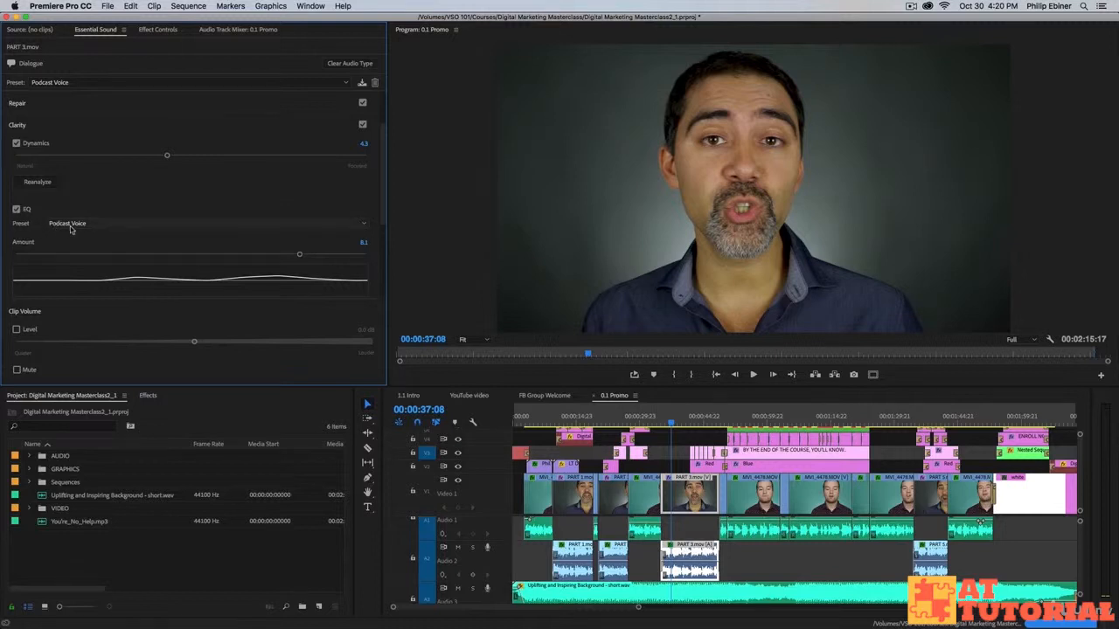
{"action": "left_click", "coordinate": [655, 421]}
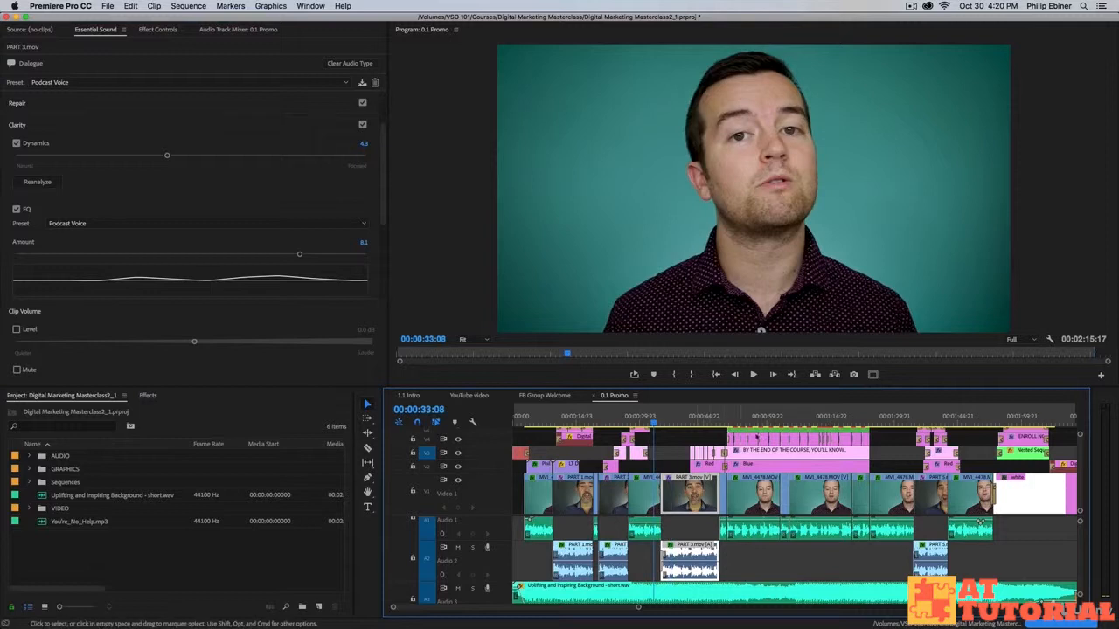